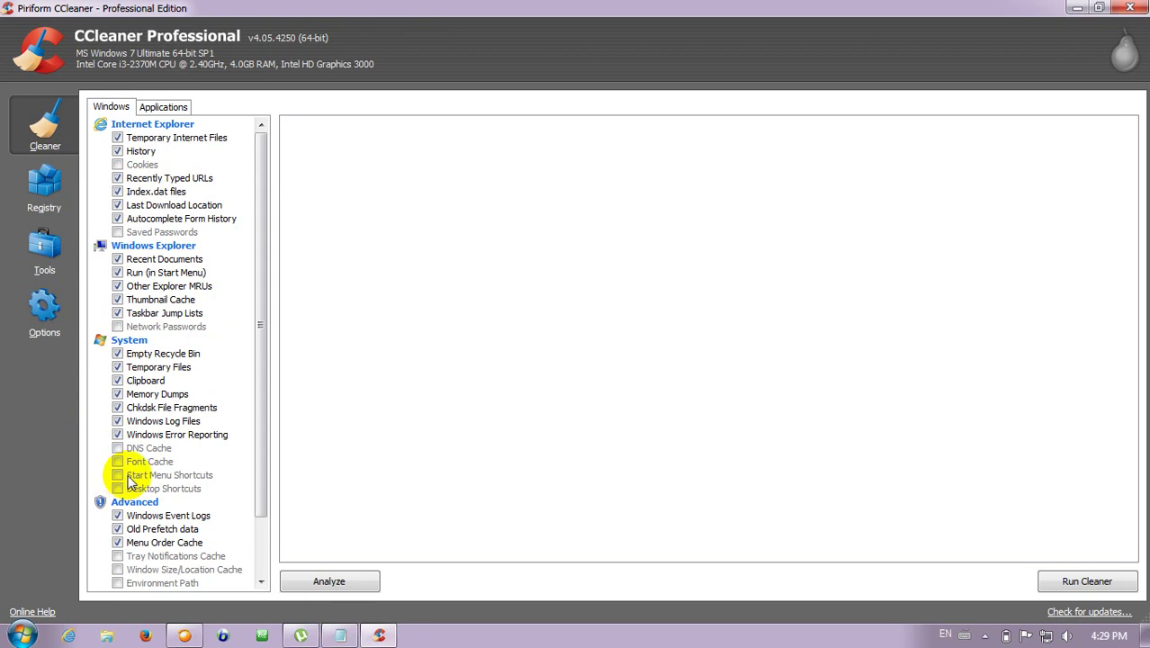
Review the Windows and Applications cleaning items, analyze the system for junk files, and run the cleaner twice
{"action": "scroll", "coordinate": [115, 490], "scroll_direction": "down", "scroll_amount": 2}
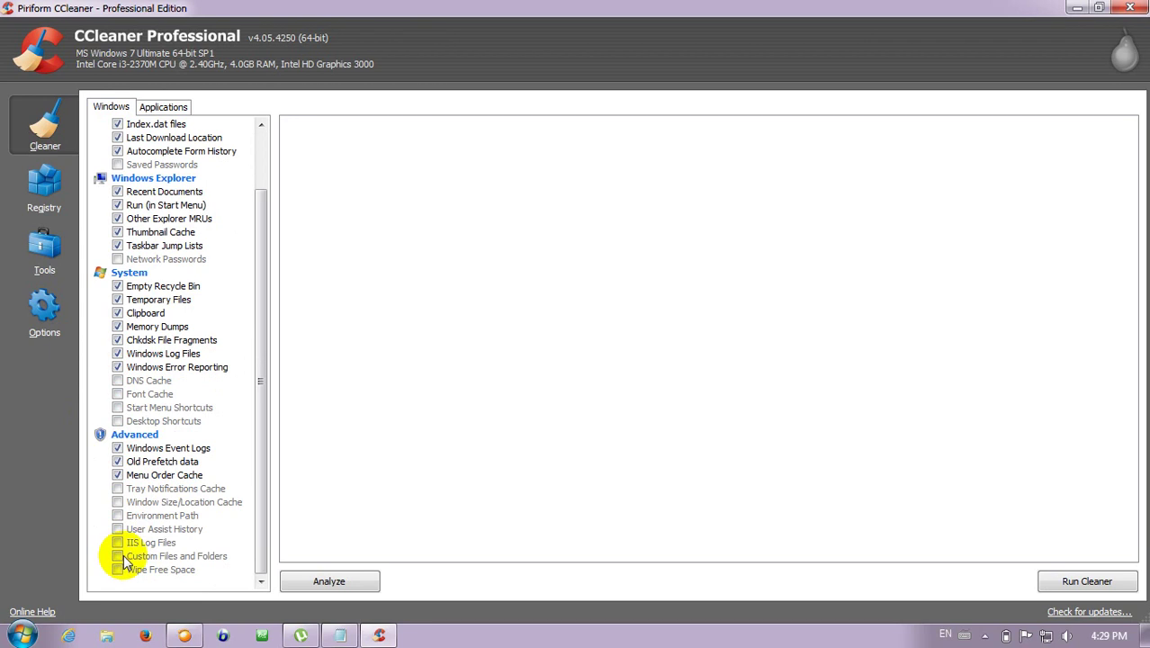
{"action": "left_click", "coordinate": [175, 108]}
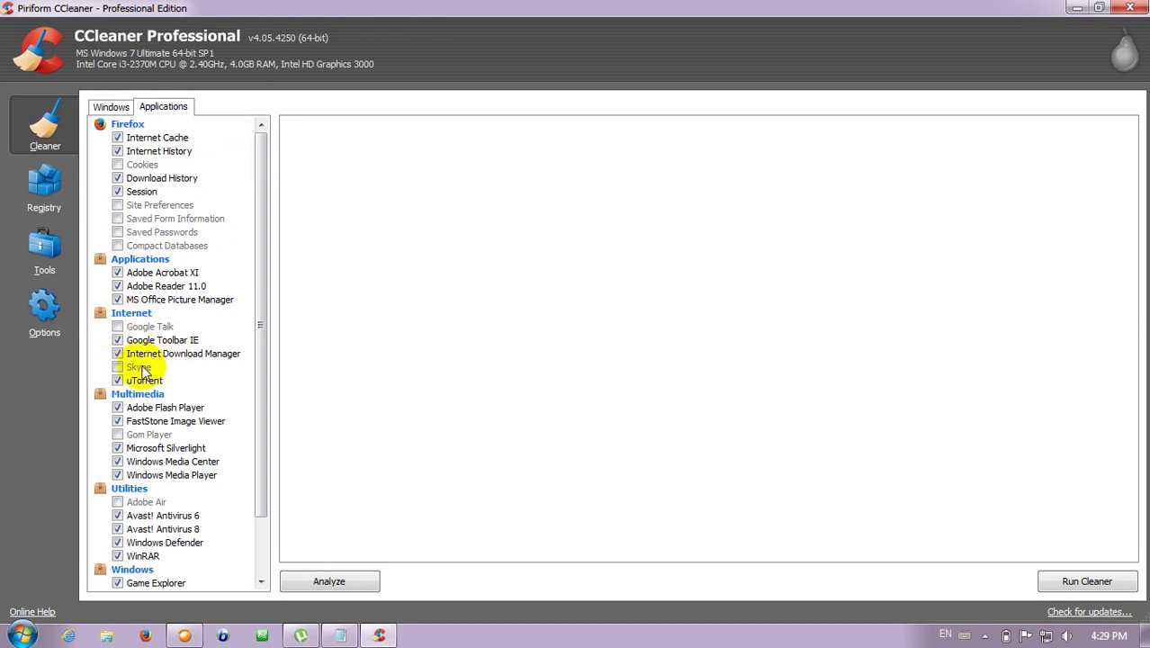
{"action": "scroll", "coordinate": [171, 373], "scroll_direction": "down", "scroll_amount": 3}
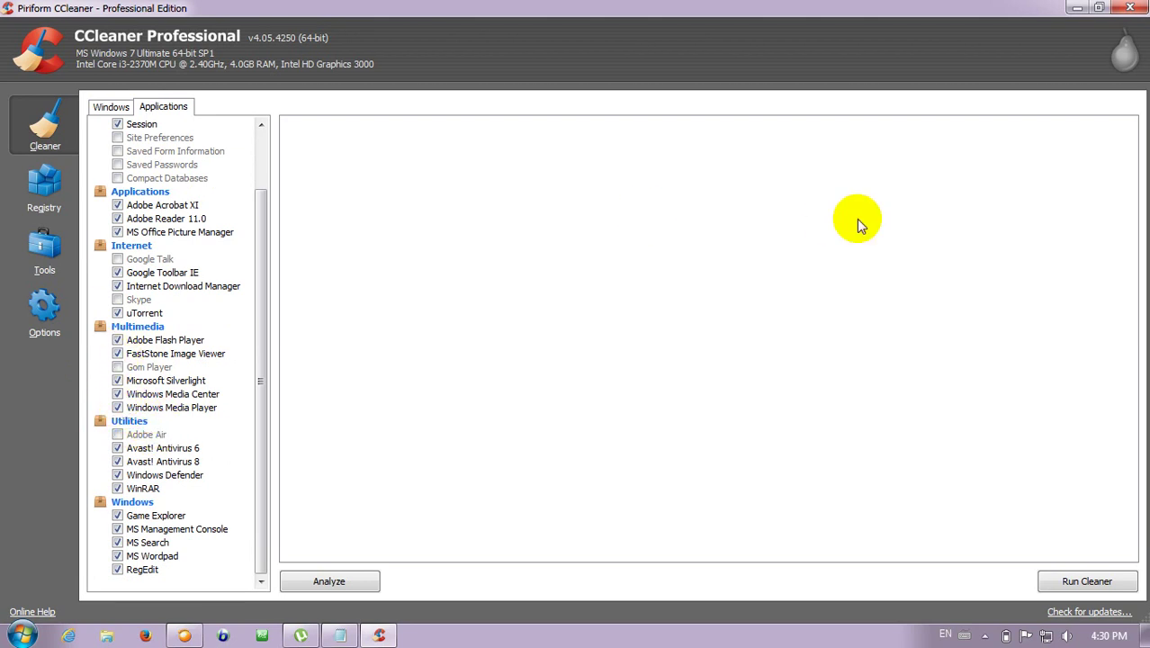
{"action": "left_click", "coordinate": [349, 585]}
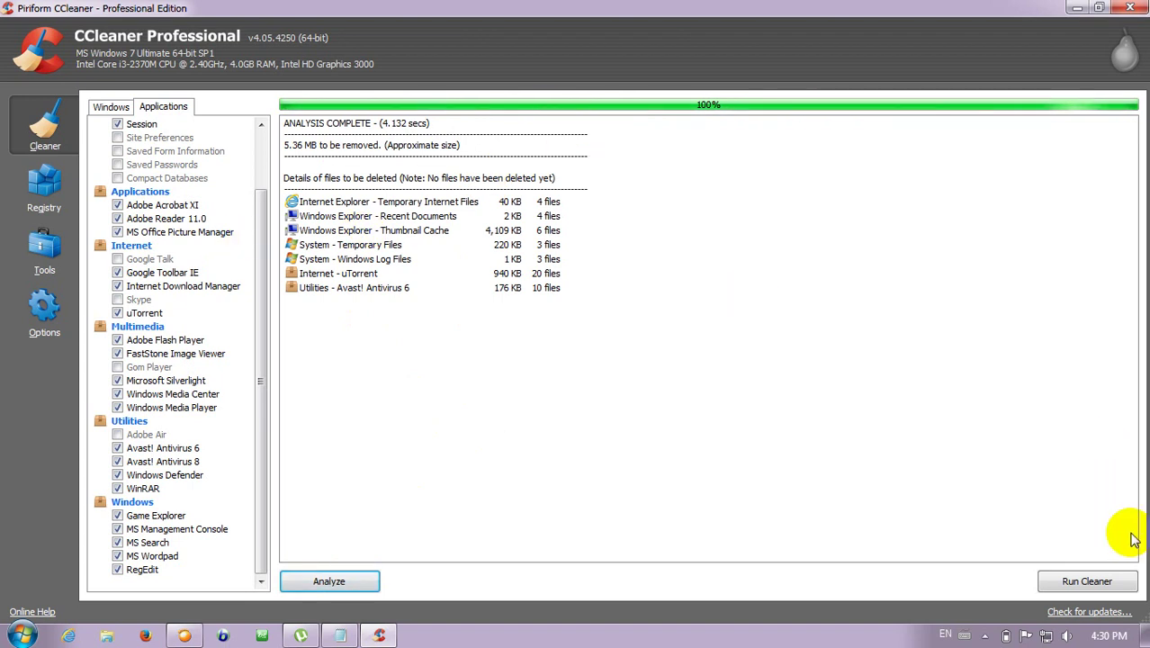
{"action": "left_click", "coordinate": [1119, 583]}
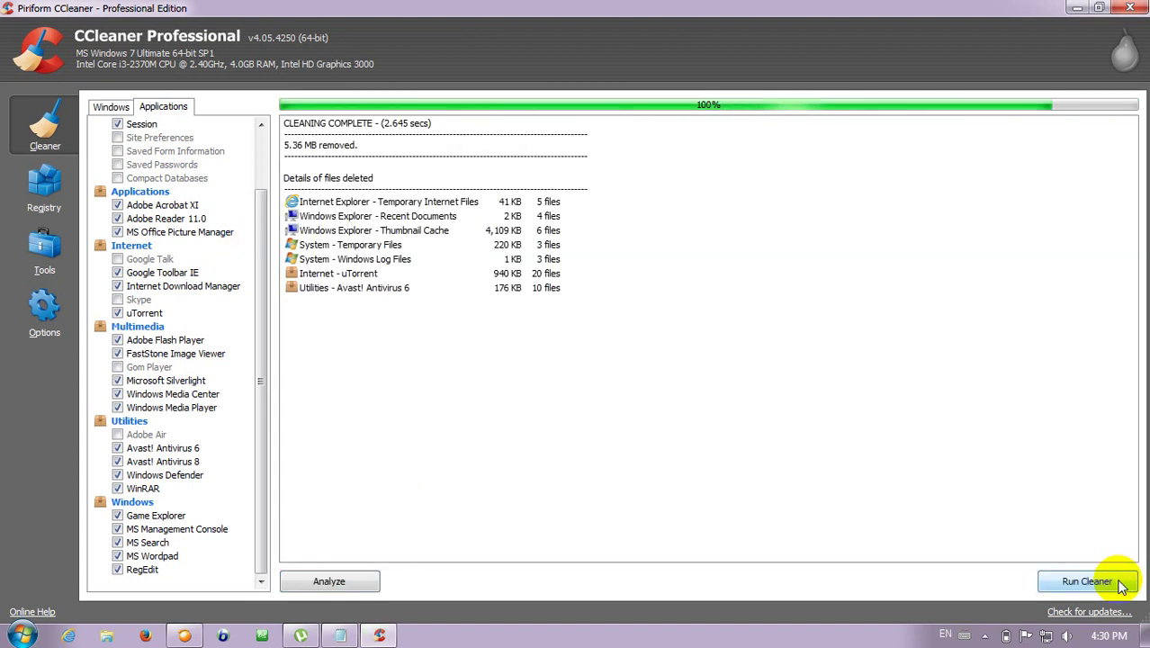
{"action": "left_click", "coordinate": [1118, 583]}
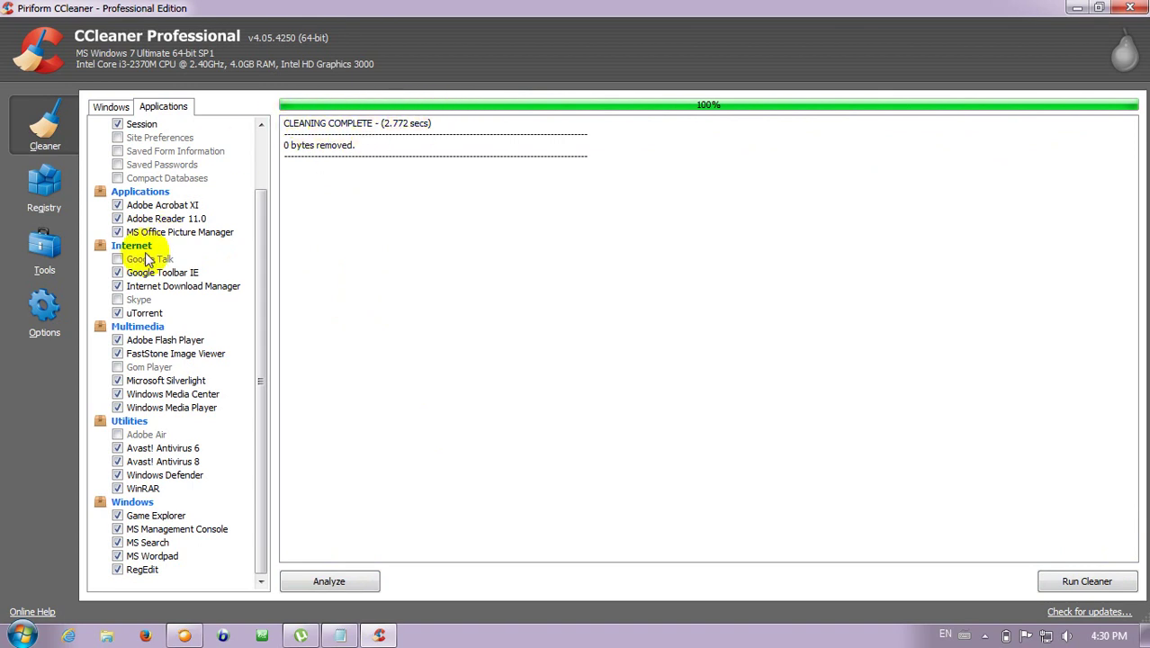
Scan the registry for issues with all Registry Cleaner categories selected
{"action": "left_click", "coordinate": [43, 196]}
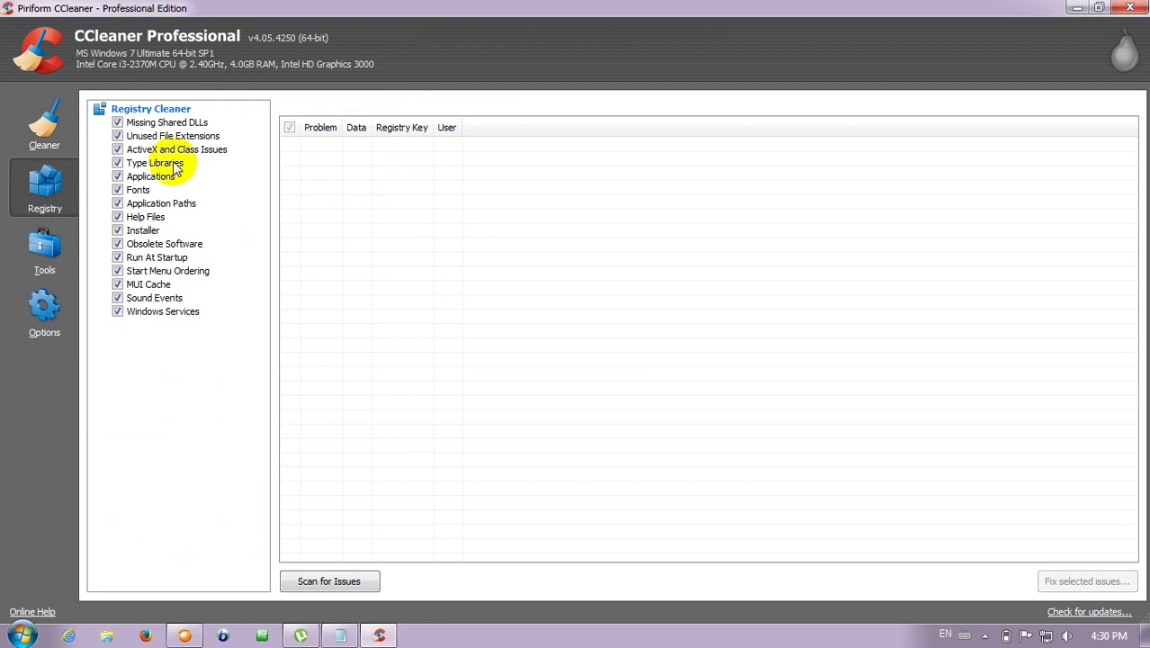
{"action": "left_click", "coordinate": [362, 584]}
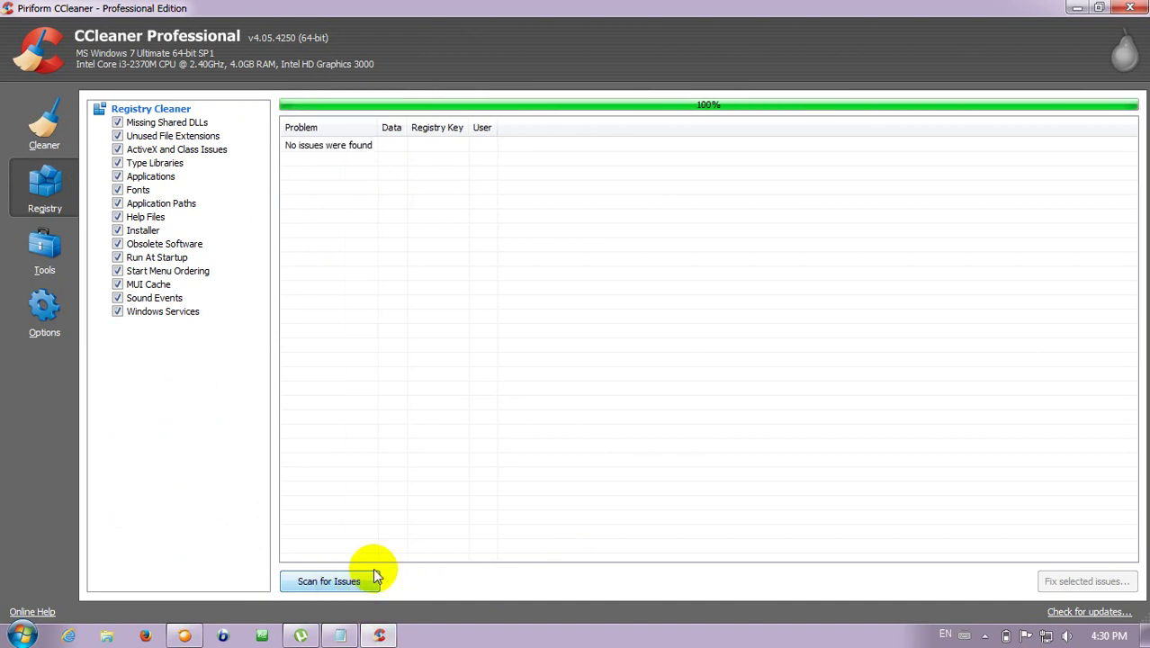
Examine the installed programs available for removal, selecting the Adobe AIR entry to see its uninstall options
{"action": "left_click", "coordinate": [36, 253]}
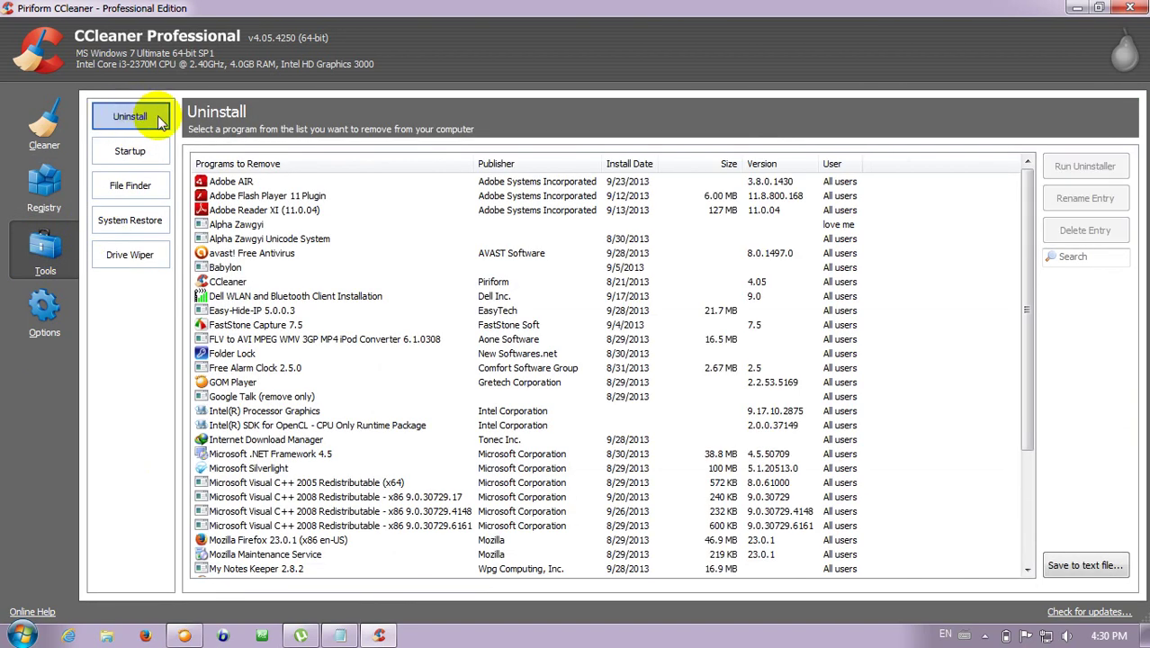
{"action": "left_click", "coordinate": [232, 182]}
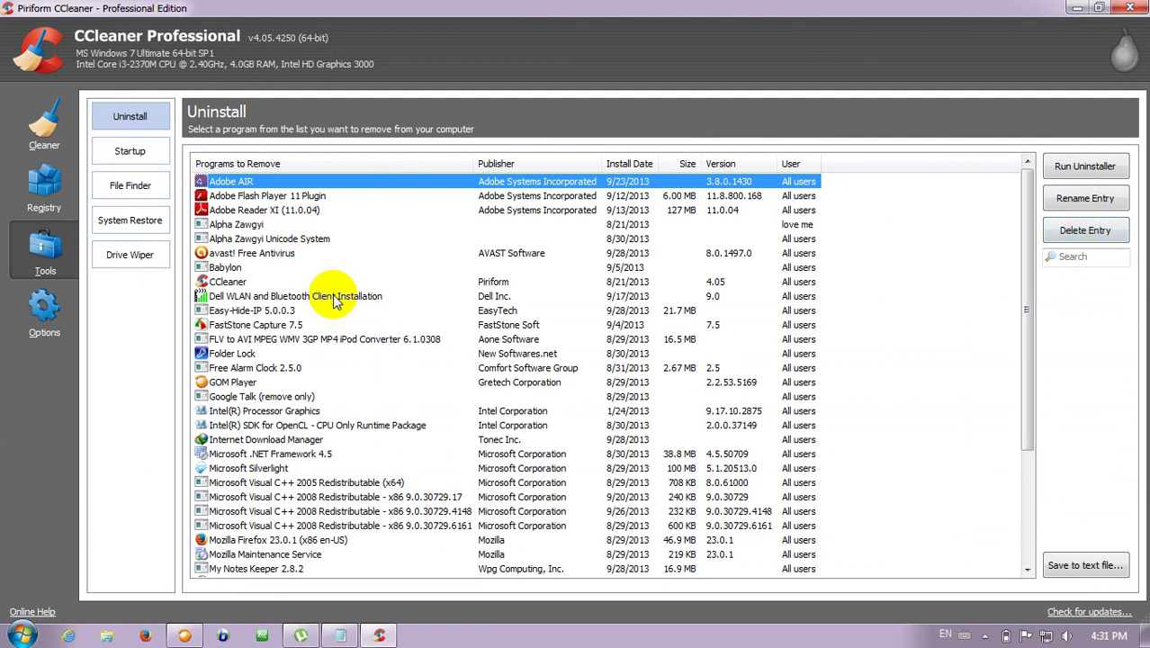
{"action": "scroll", "coordinate": [312, 454], "scroll_direction": "down", "scroll_amount": 4}
{"action": "scroll", "coordinate": [306, 450], "scroll_direction": "up", "scroll_amount": 4}
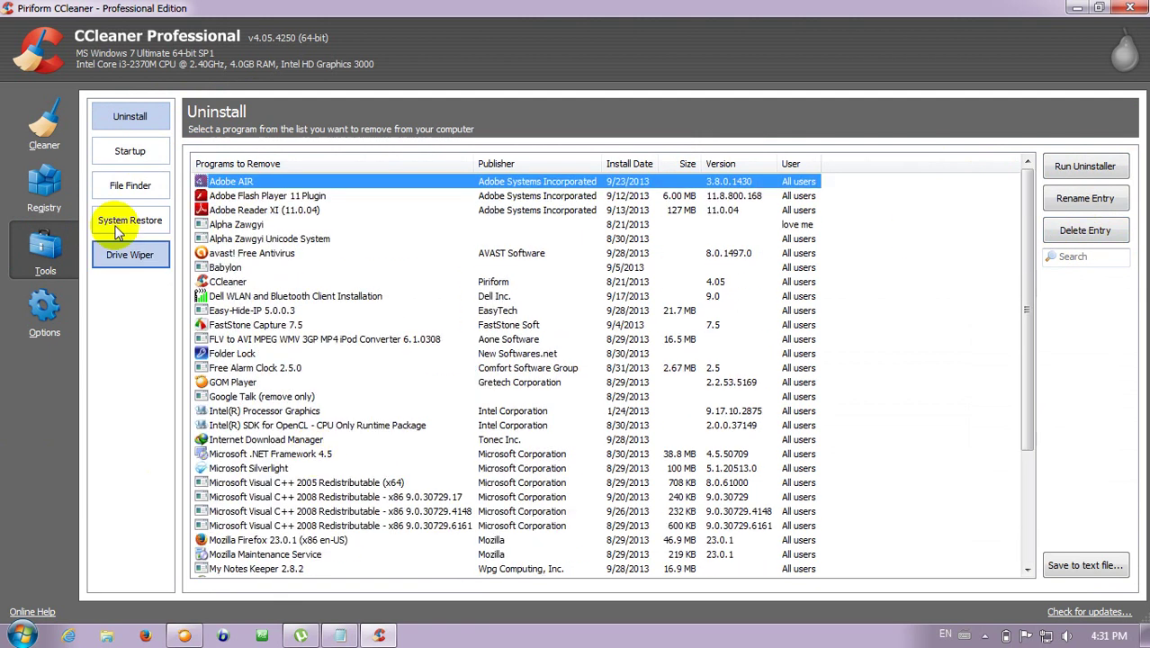
Examine the startup entries for Windows, Internet Explorer, Firefox, Scheduled Tasks and Context Menu
{"action": "left_click", "coordinate": [130, 154]}
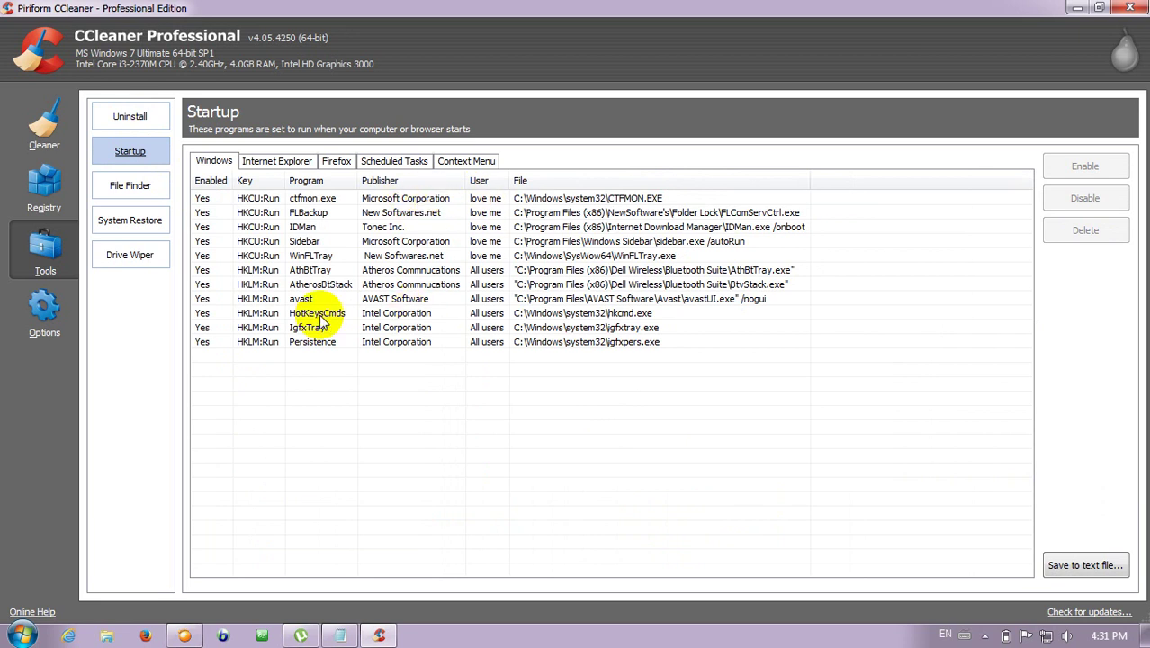
{"action": "left_click", "coordinate": [277, 166]}
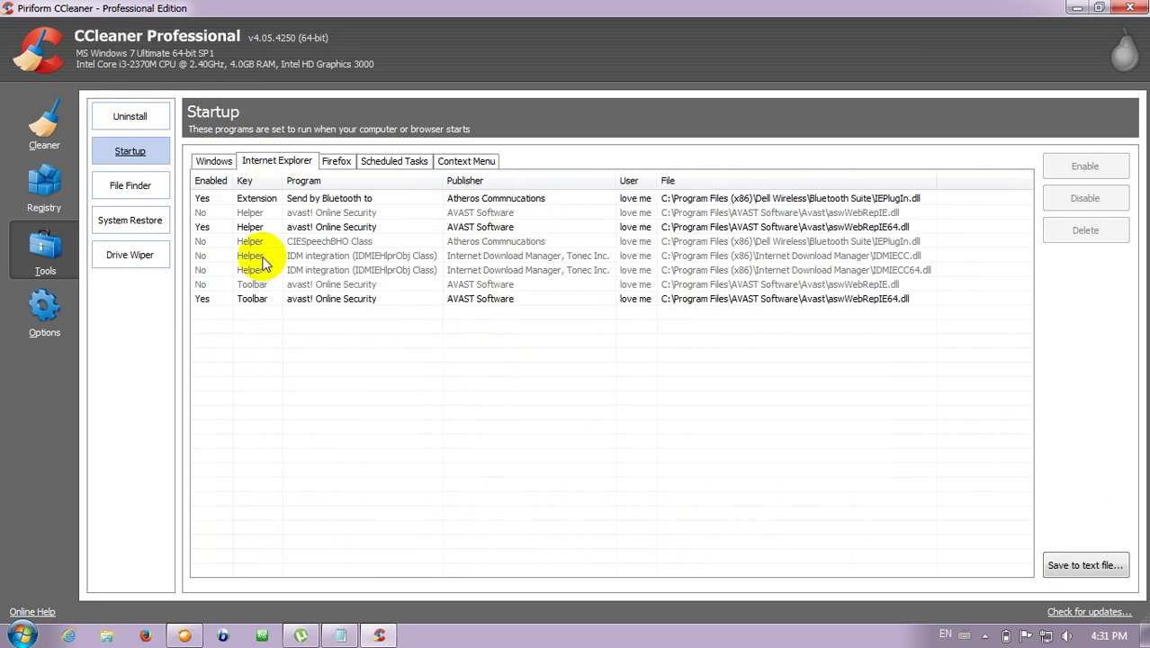
{"action": "left_click", "coordinate": [335, 161]}
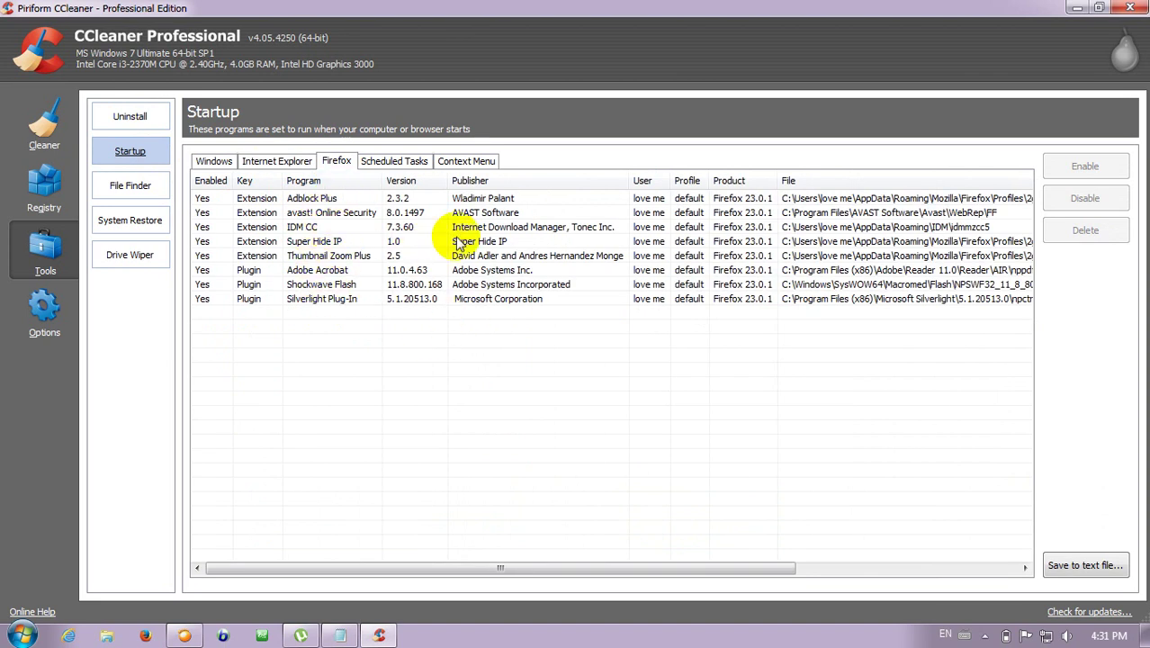
{"action": "left_click", "coordinate": [396, 161]}
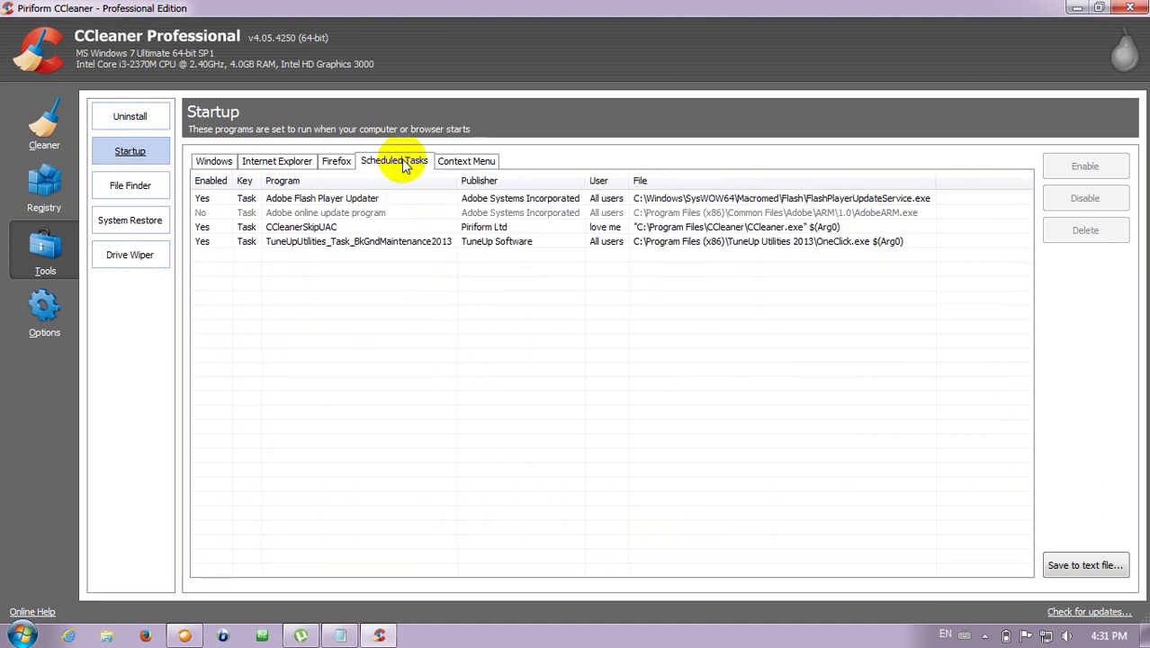
{"action": "left_click", "coordinate": [464, 161]}
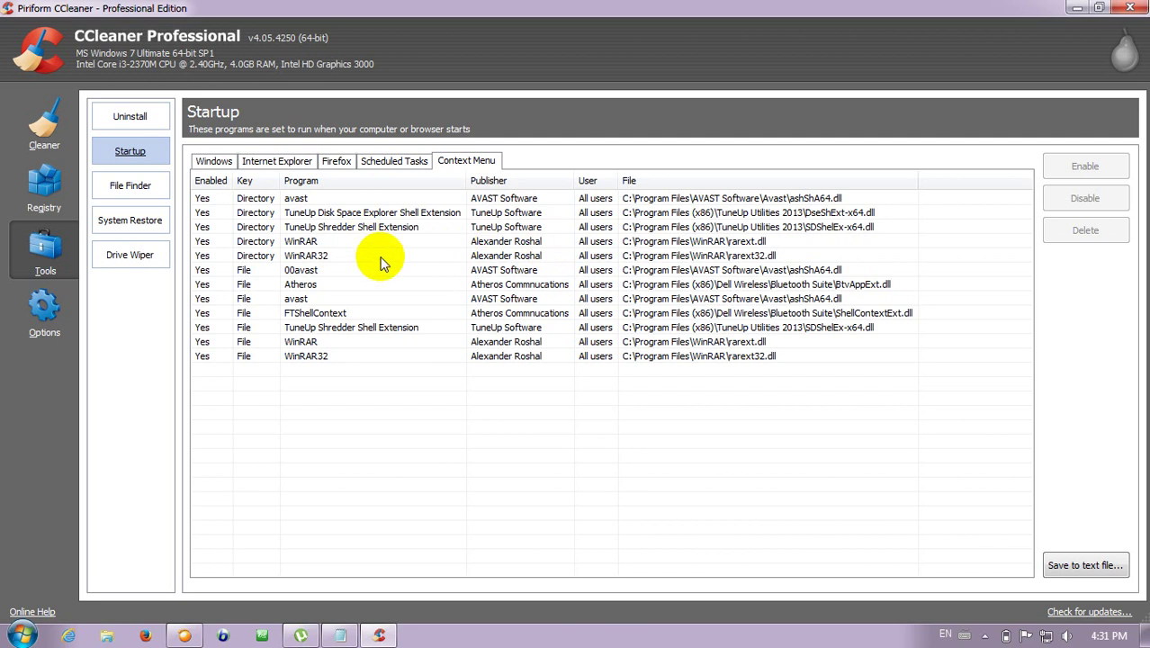
Start a free-space wipe of Local Disk (C:) with Simple Overwrite (1 pass) in Drive Wiper, and cancel the running wipe
{"action": "left_click", "coordinate": [146, 262]}
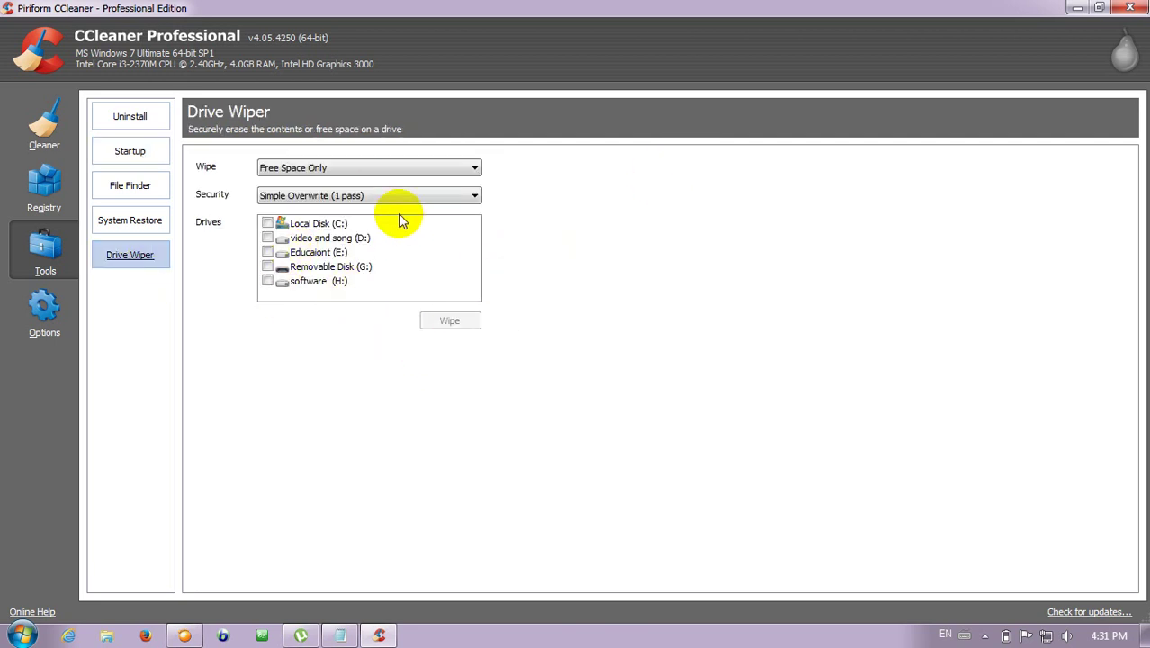
{"action": "left_click", "coordinate": [267, 223]}
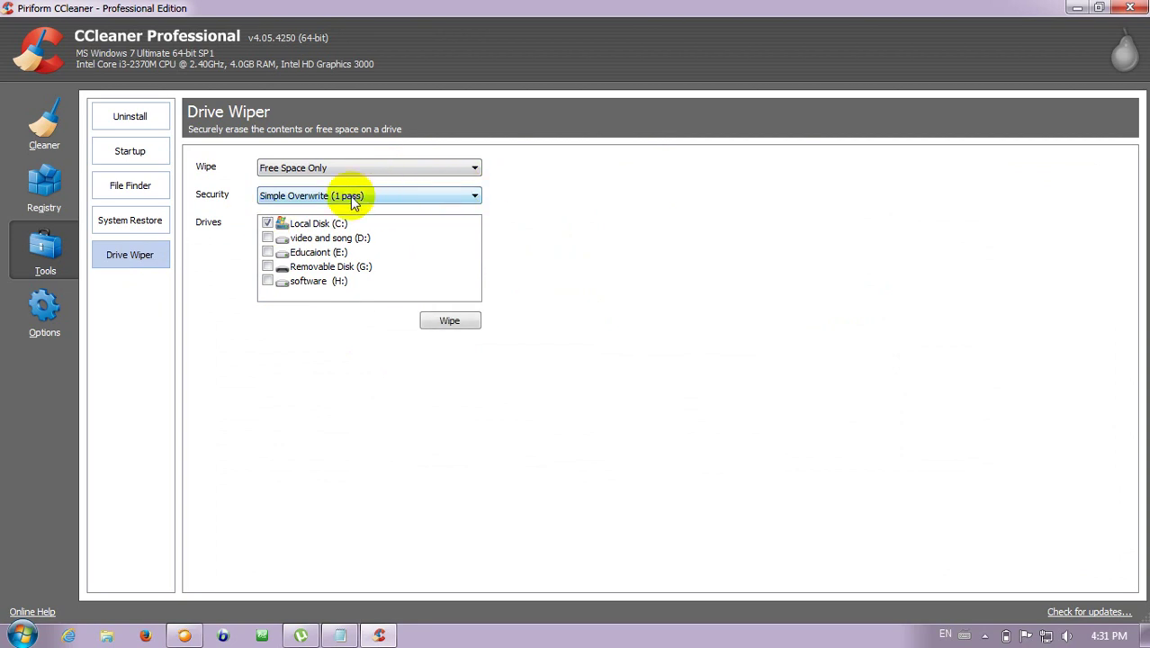
{"action": "left_click", "coordinate": [449, 322]}
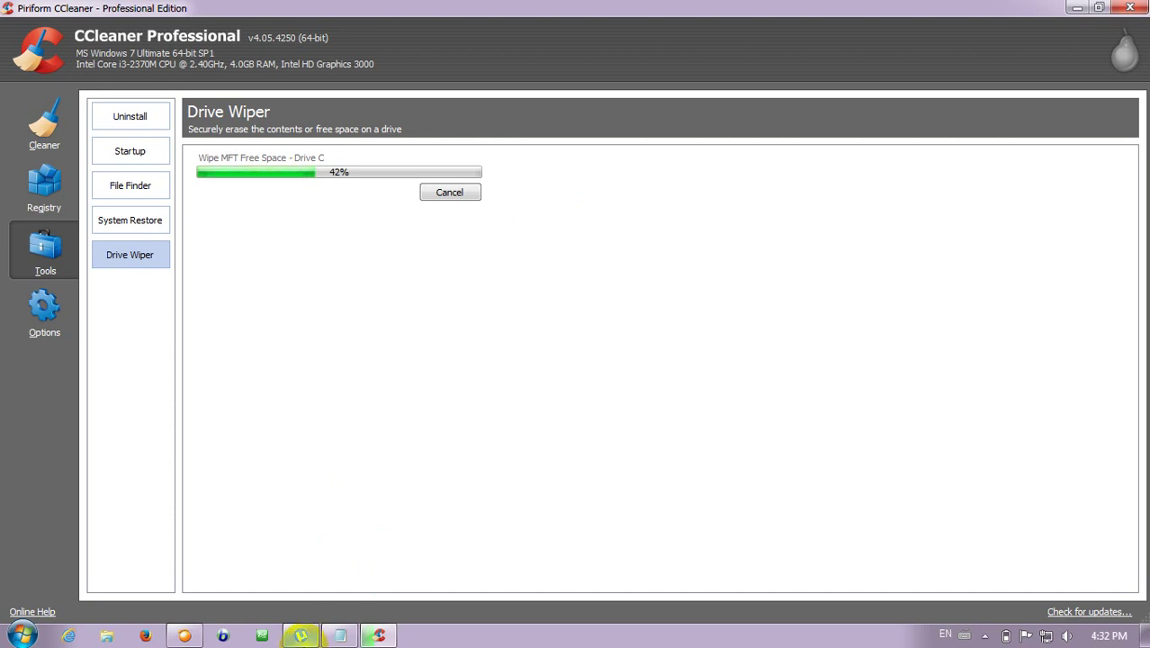
{"action": "mouse_move", "coordinate": [336, 636]}
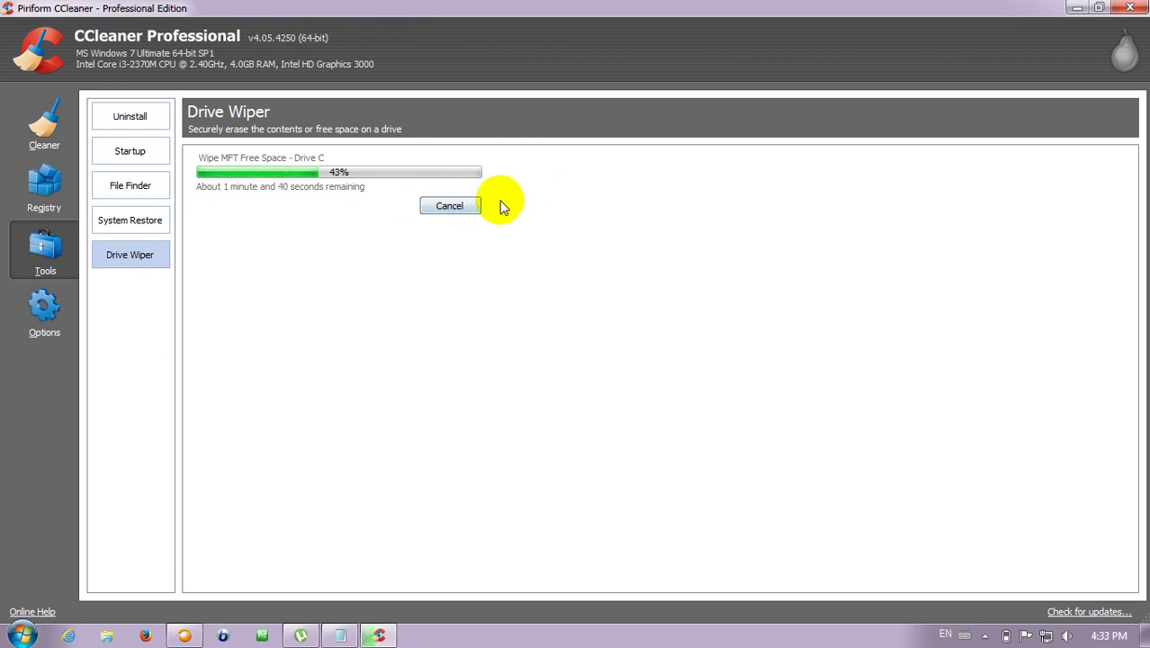
{"action": "left_click", "coordinate": [471, 209]}
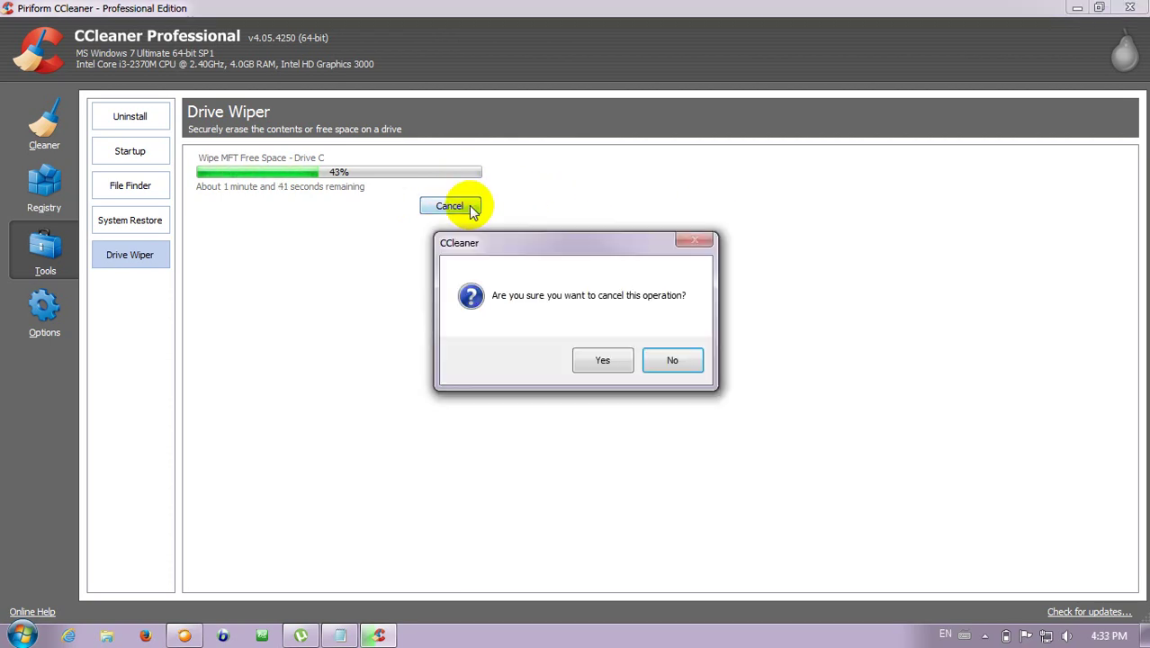
{"action": "left_click", "coordinate": [604, 361]}
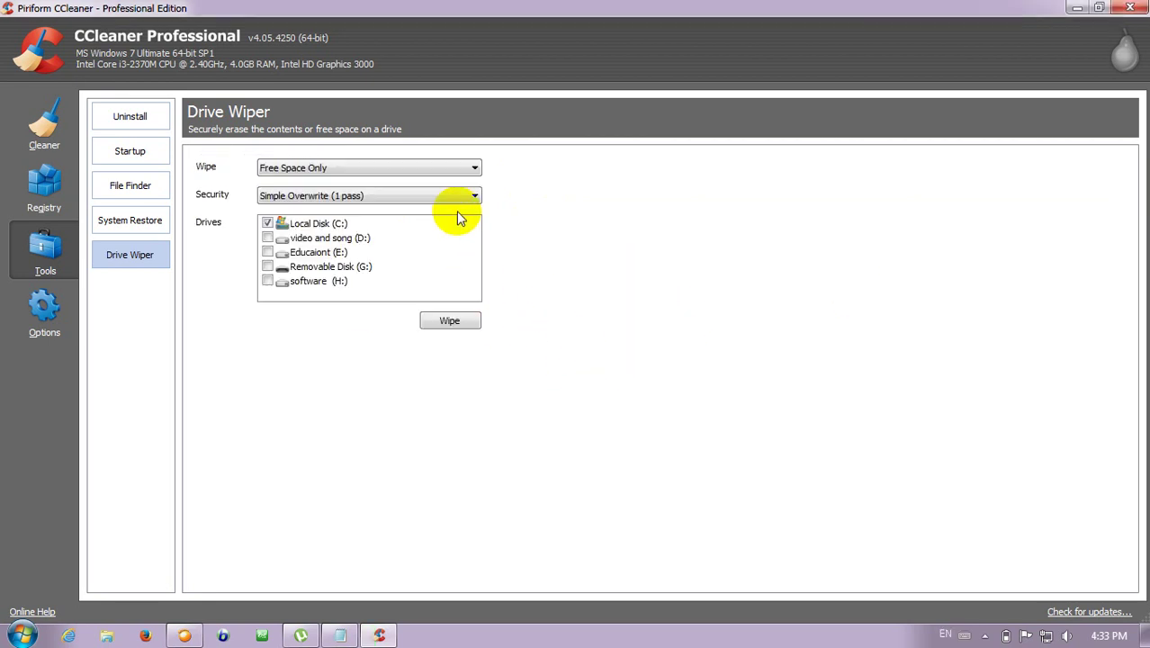
Look through the wipe scope and overwrite security choices for the Drive Wiper, leaving both without a new selection
{"action": "left_click", "coordinate": [475, 169]}
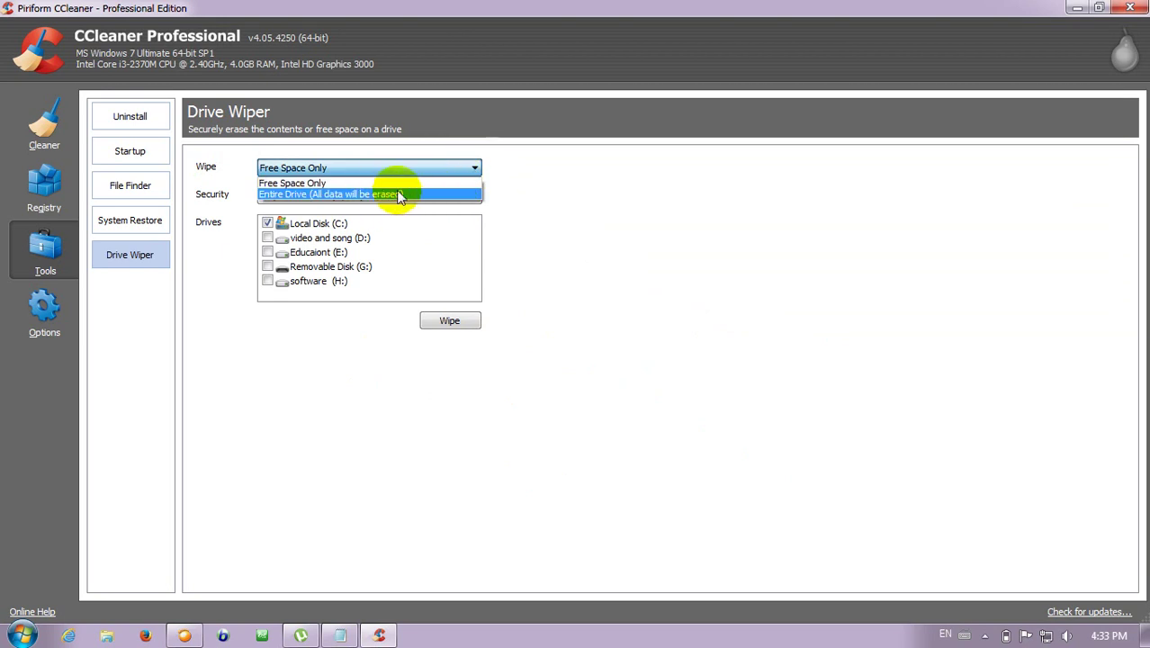
{"action": "left_click", "coordinate": [653, 197]}
{"action": "left_click", "coordinate": [473, 197]}
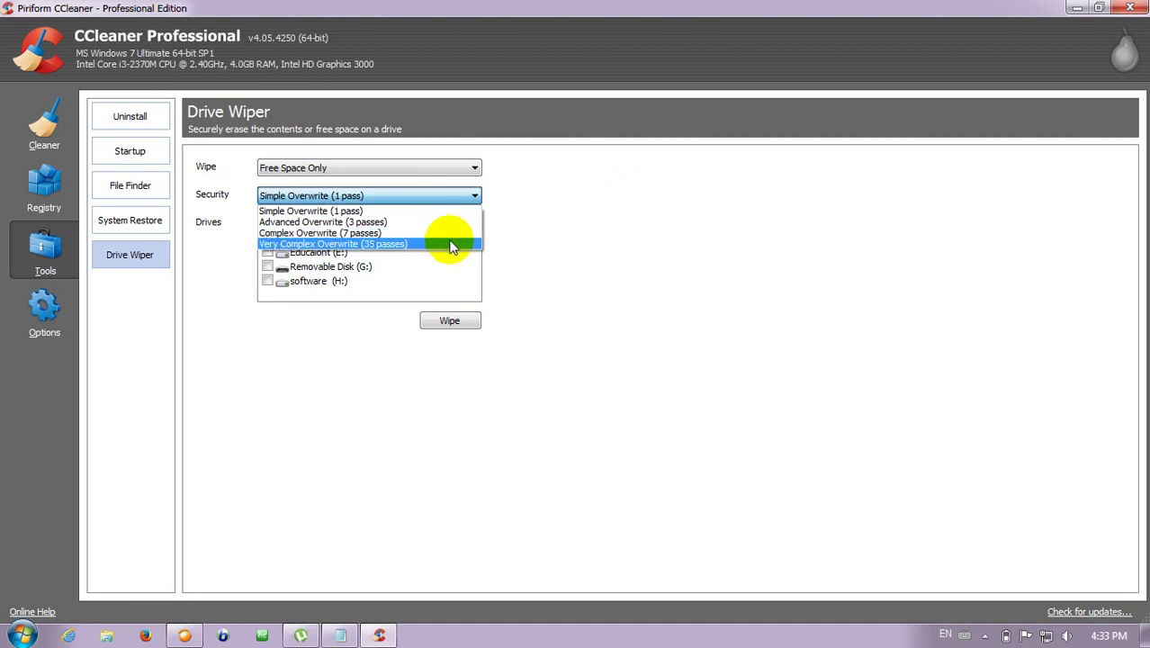
{"action": "left_click", "coordinate": [638, 249]}
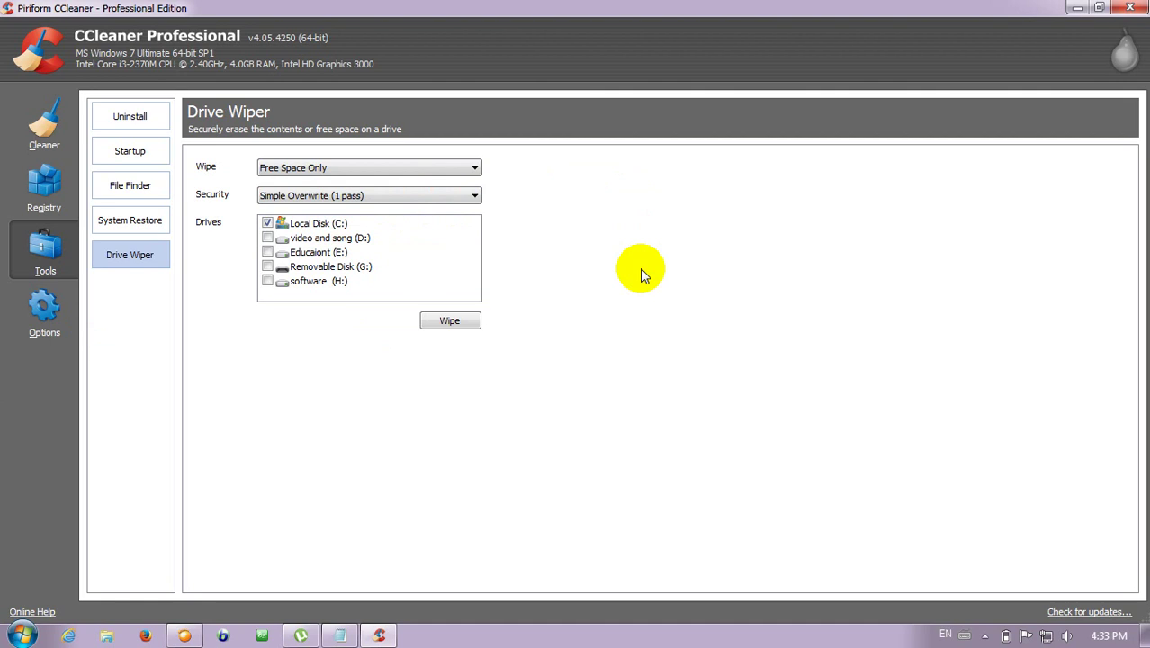
Open the basic settings that control how CCleaner functions
{"action": "left_click", "coordinate": [29, 311]}
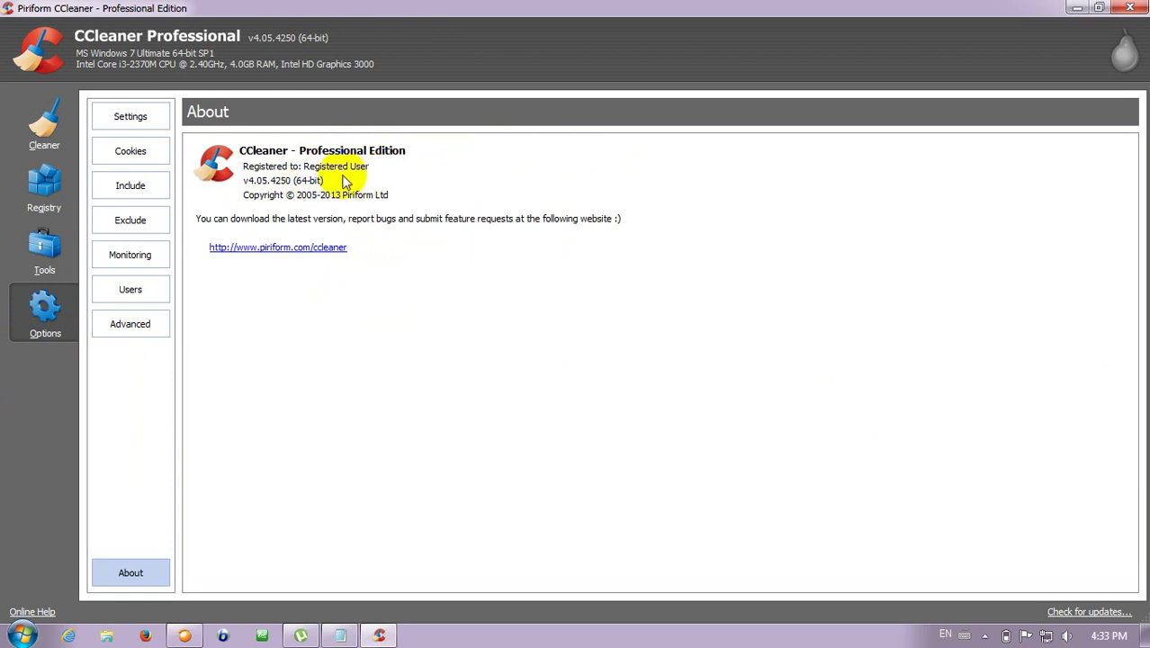
{"action": "left_click", "coordinate": [108, 117]}
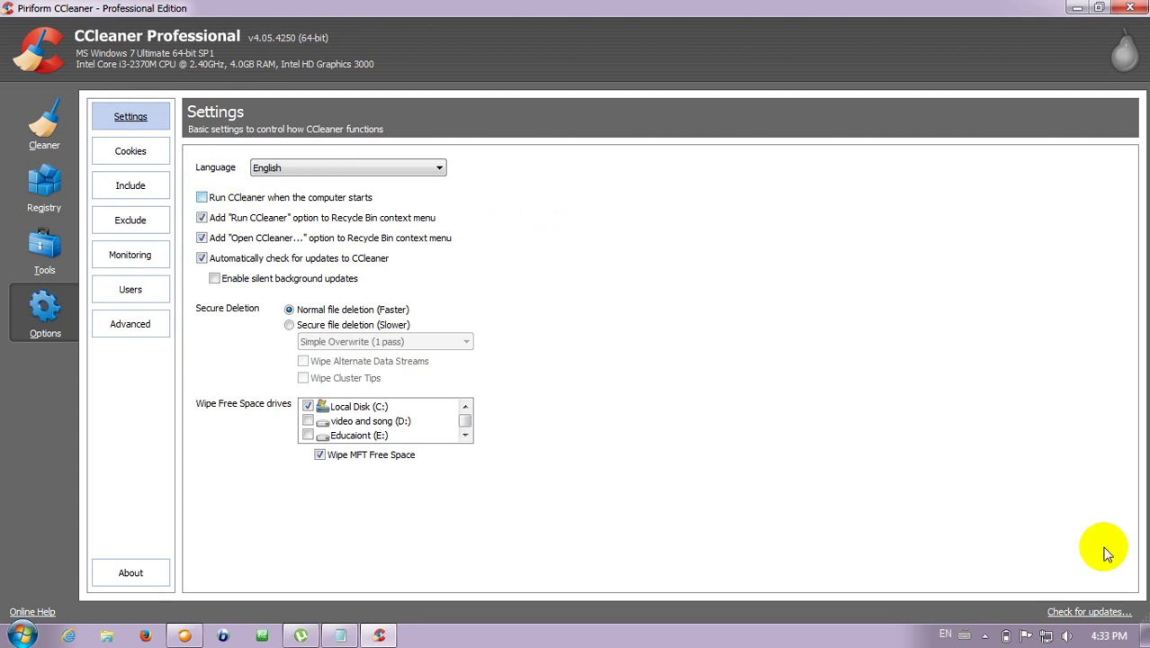
Enable running CCleaner when the computer starts, inspect the hidden notification-area icons, and disable the option again
{"action": "left_click", "coordinate": [203, 199]}
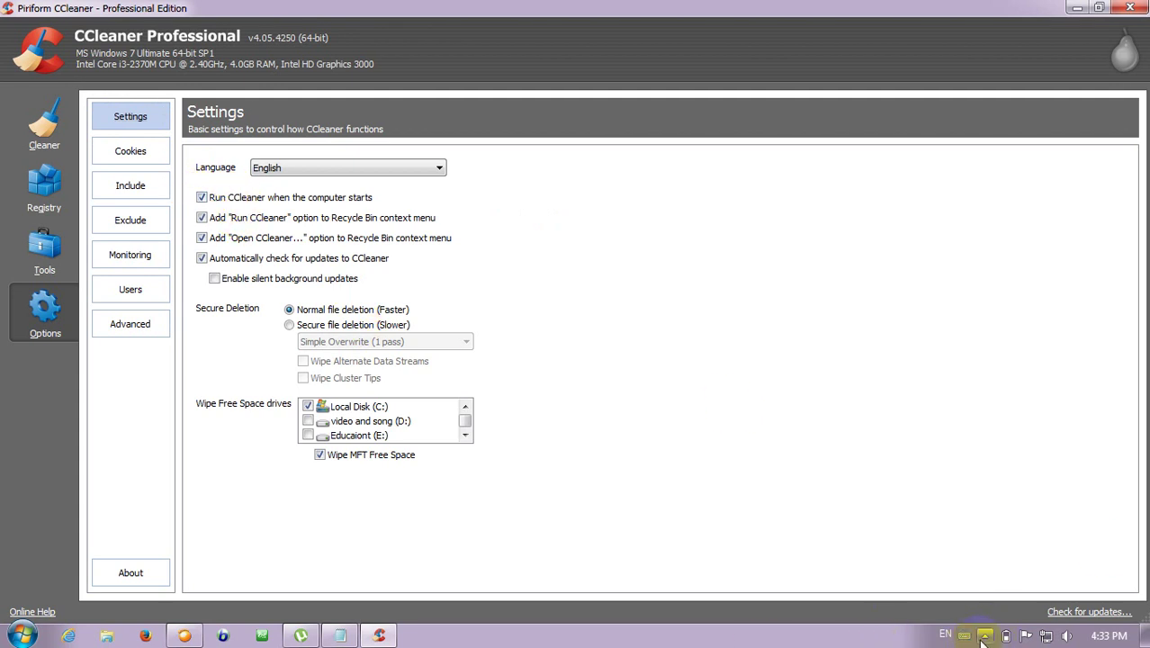
{"action": "left_click", "coordinate": [984, 636]}
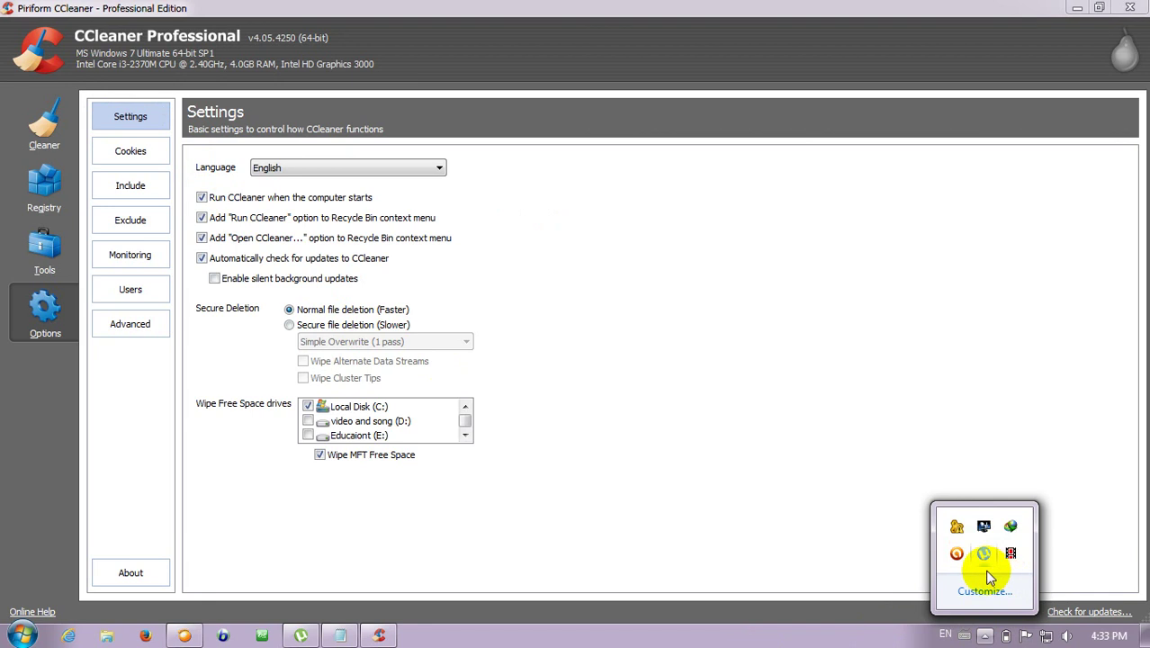
{"action": "left_click", "coordinate": [706, 520]}
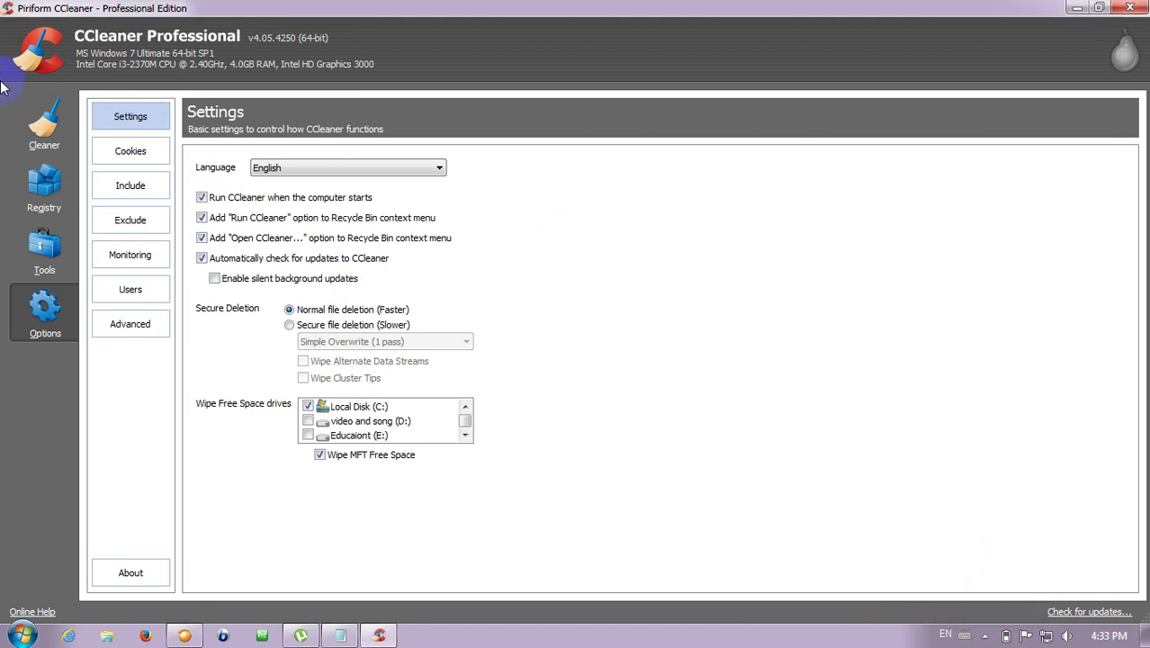
{"action": "left_click", "coordinate": [203, 198]}
Look through the interface languages available in the settings without choosing a new one
{"action": "left_click", "coordinate": [437, 168]}
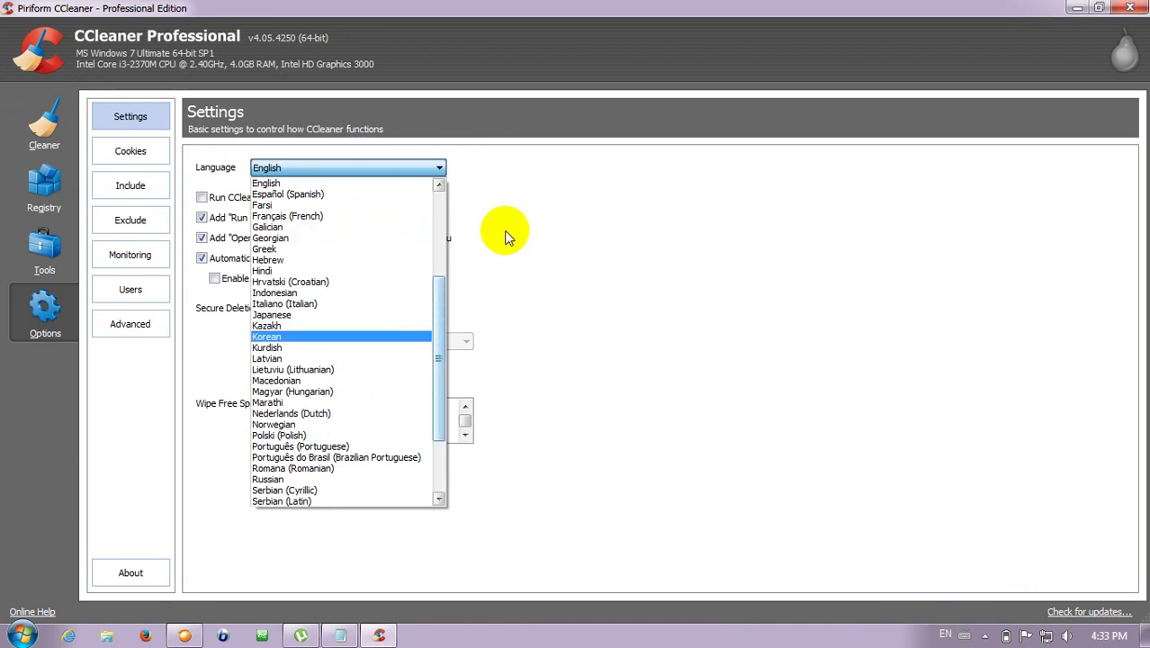
{"action": "left_click", "coordinate": [544, 224]}
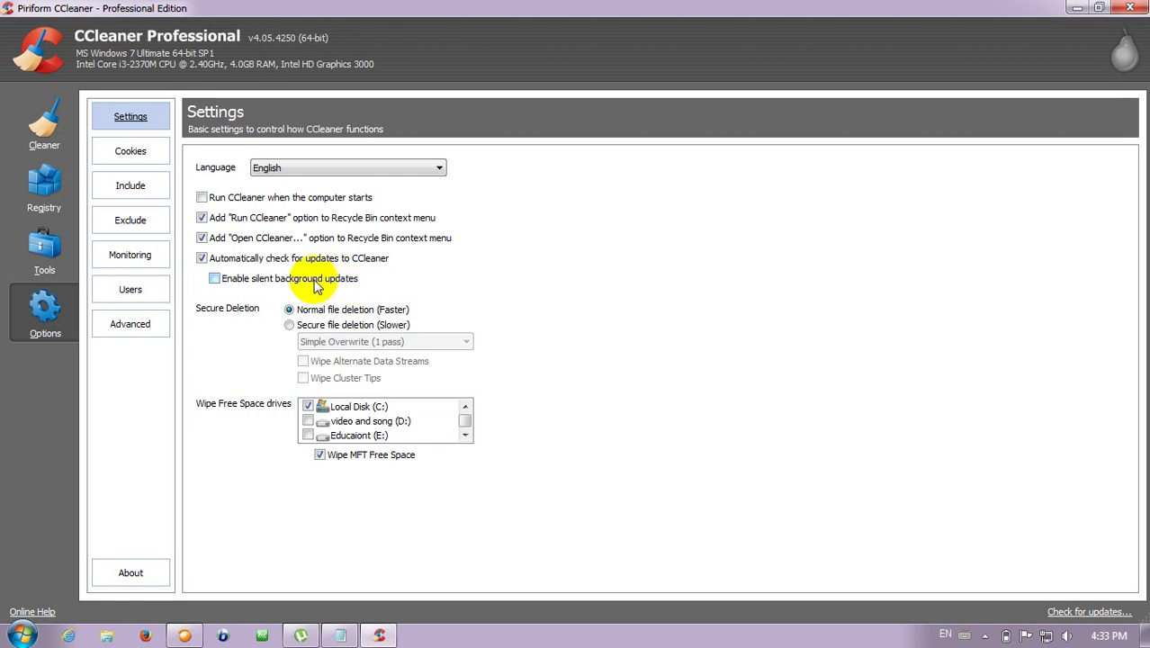
Switch Secure Deletion to Secure file deletion (Slower) and review its overwrite levels, keeping Simple Overwrite (1 pass)
{"action": "left_click", "coordinate": [290, 326]}
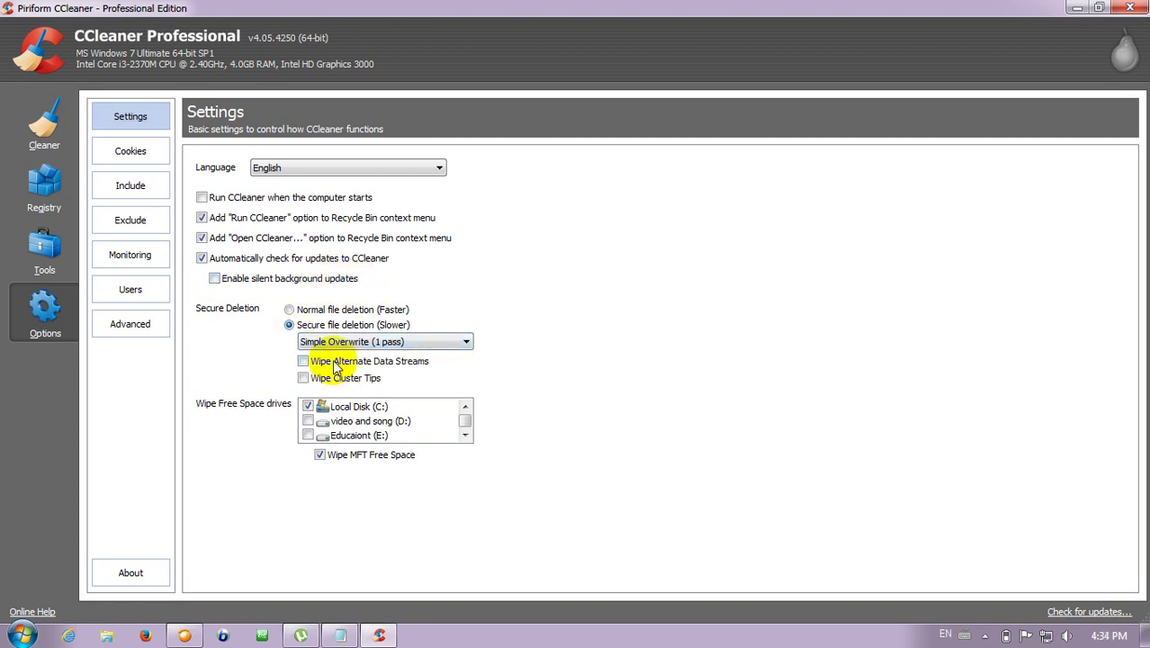
{"action": "left_click", "coordinate": [468, 341]}
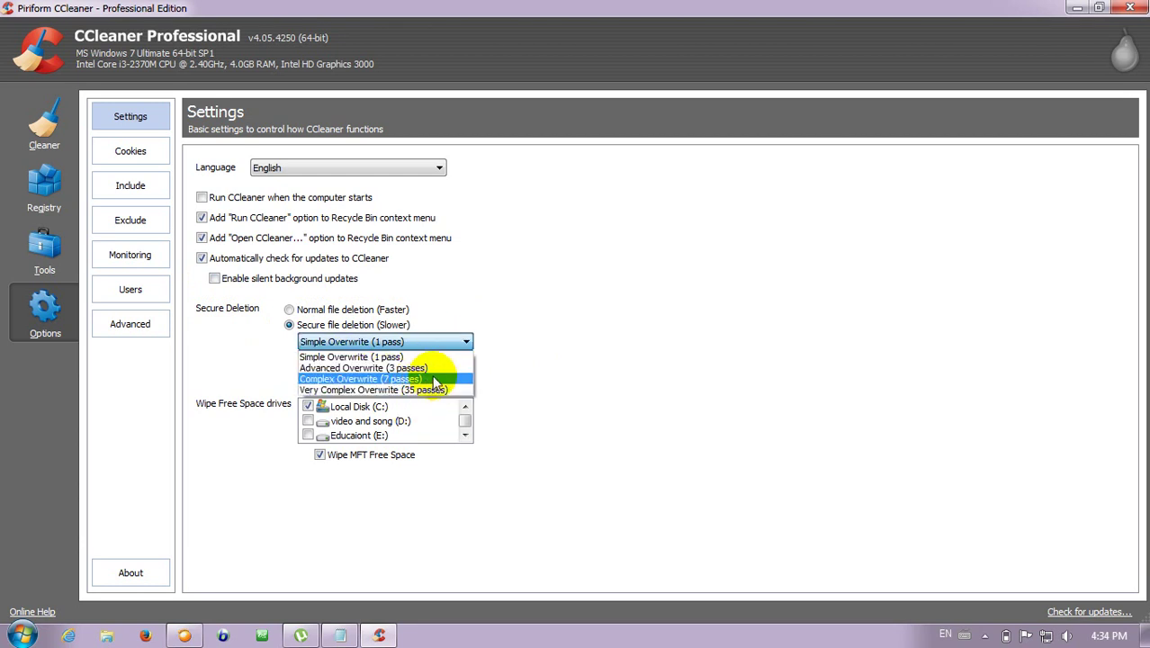
{"action": "left_click", "coordinate": [522, 330]}
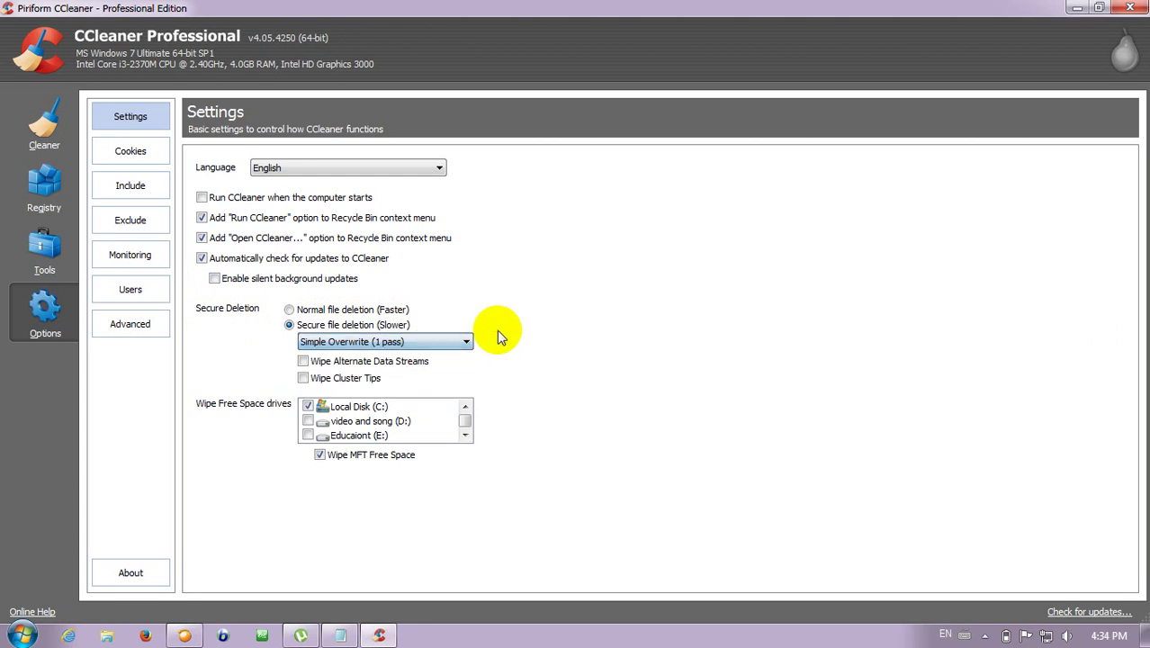
Return Secure Deletion to Normal file deletion (Faster) and try out drive selections for Wipe Free Space, keeping Local Disk (C:) selected
{"action": "left_click", "coordinate": [290, 310]}
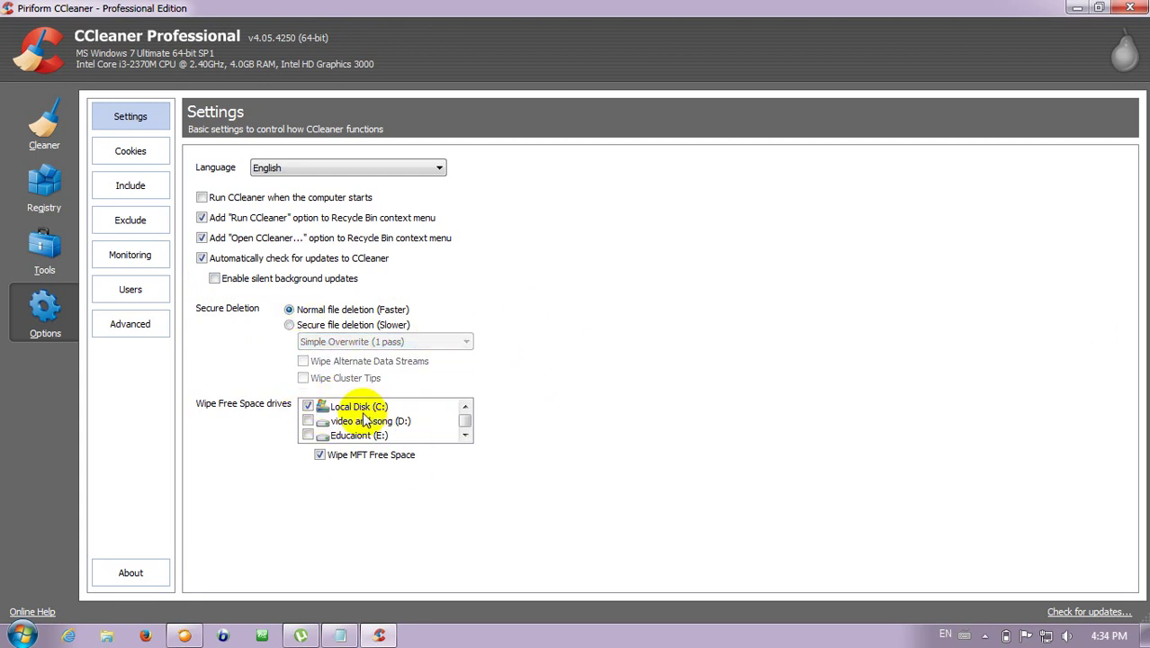
{"action": "scroll", "coordinate": [393, 432], "scroll_direction": "up", "scroll_amount": 1}
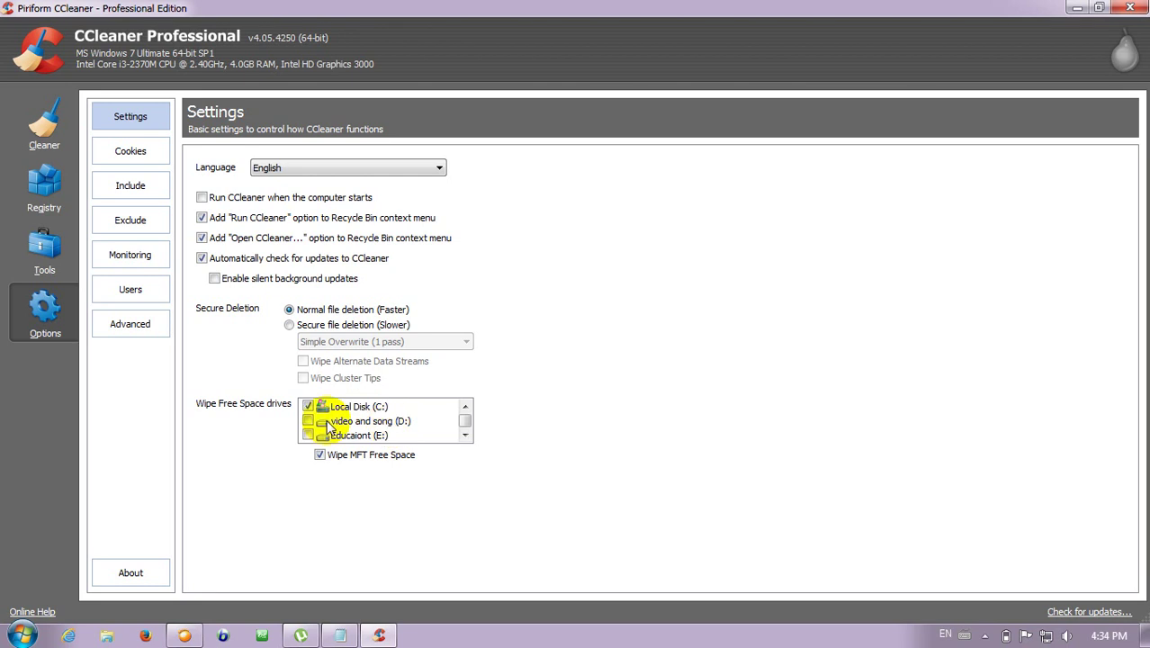
{"action": "scroll", "coordinate": [315, 436], "scroll_direction": "down", "scroll_amount": 1}
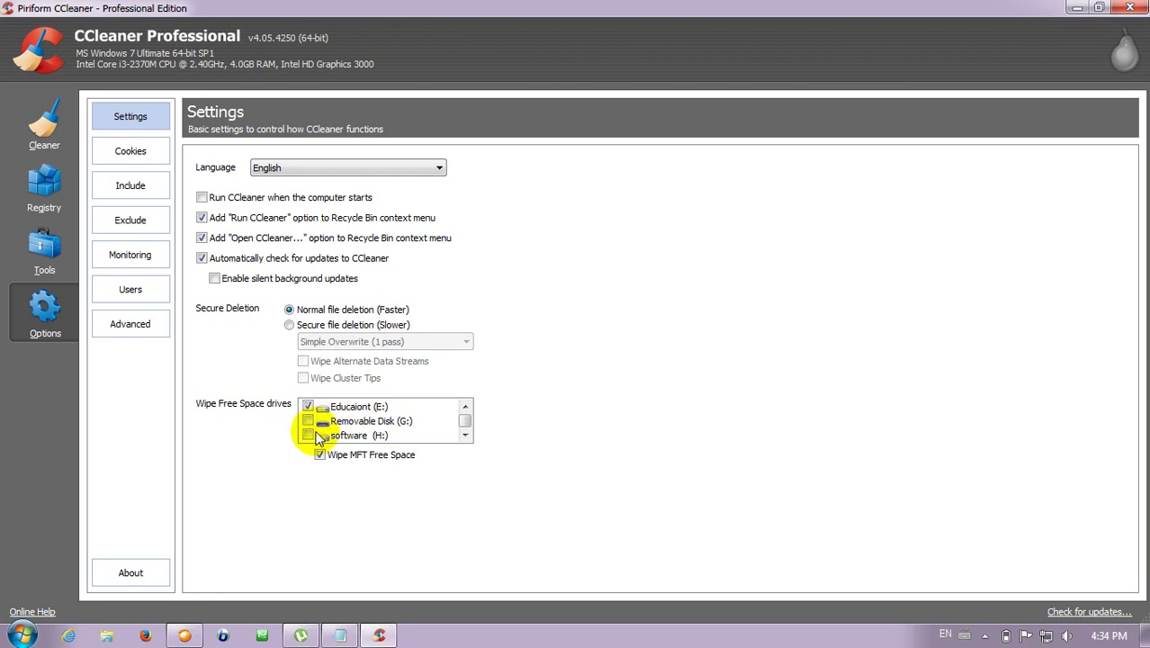
{"action": "left_click", "coordinate": [309, 421]}
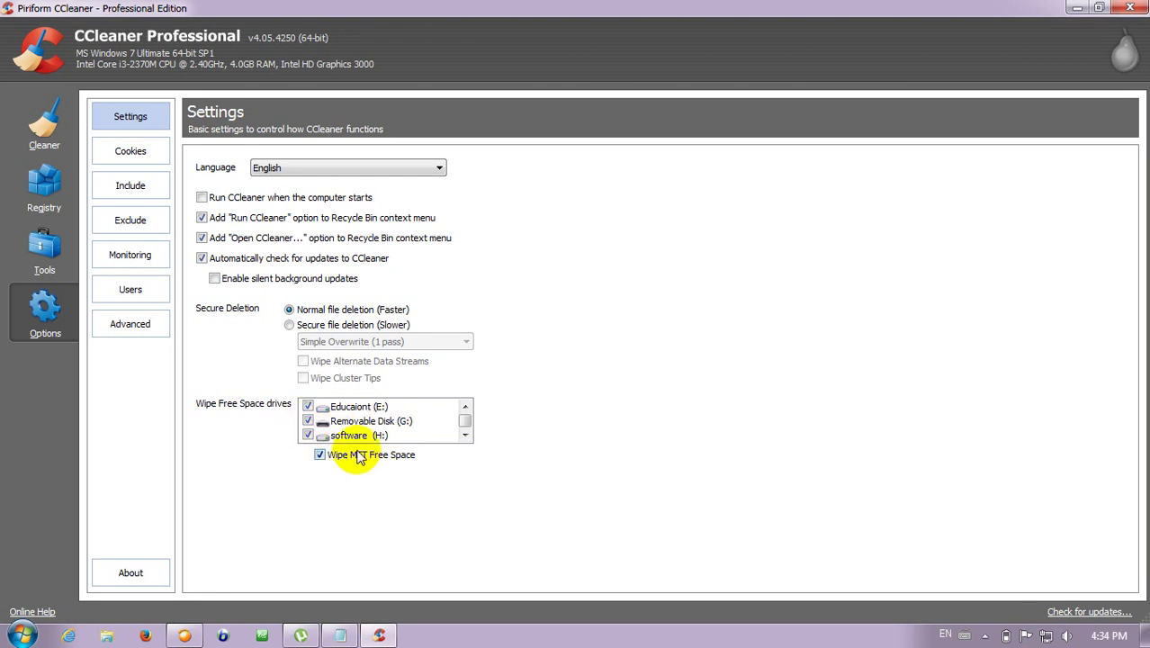
{"action": "left_click", "coordinate": [308, 406]}
{"action": "scroll", "coordinate": [324, 427], "scroll_direction": "up", "scroll_amount": 1}
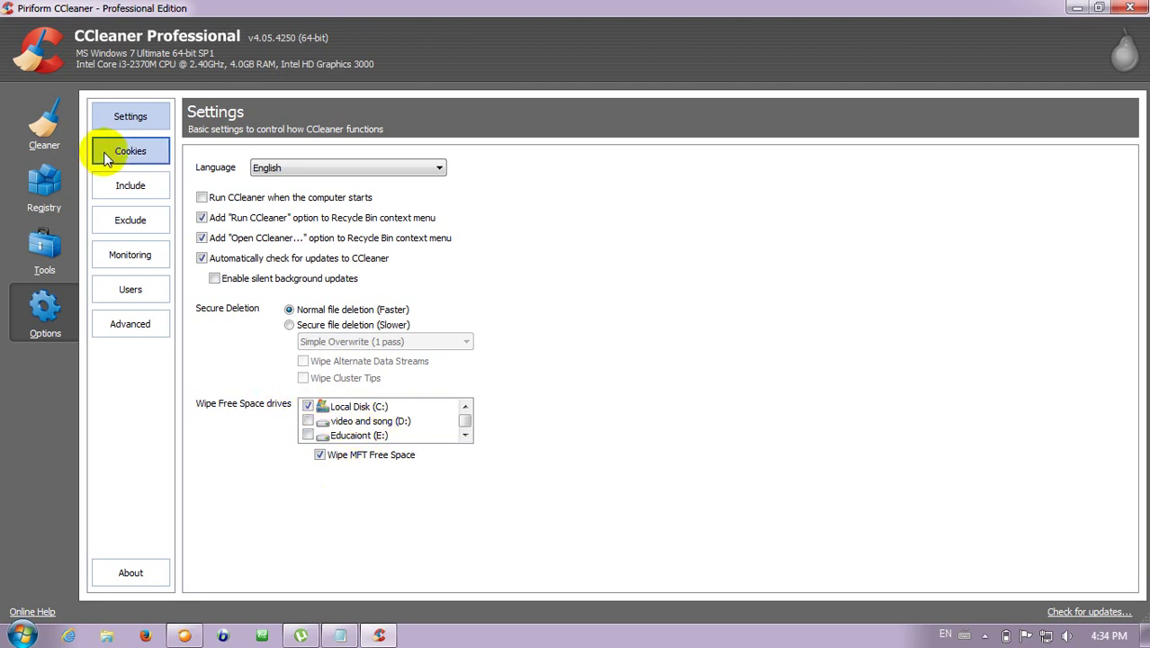
Review the full list of cookies to delete and compare it with the cookies to keep
{"action": "left_click", "coordinate": [126, 153]}
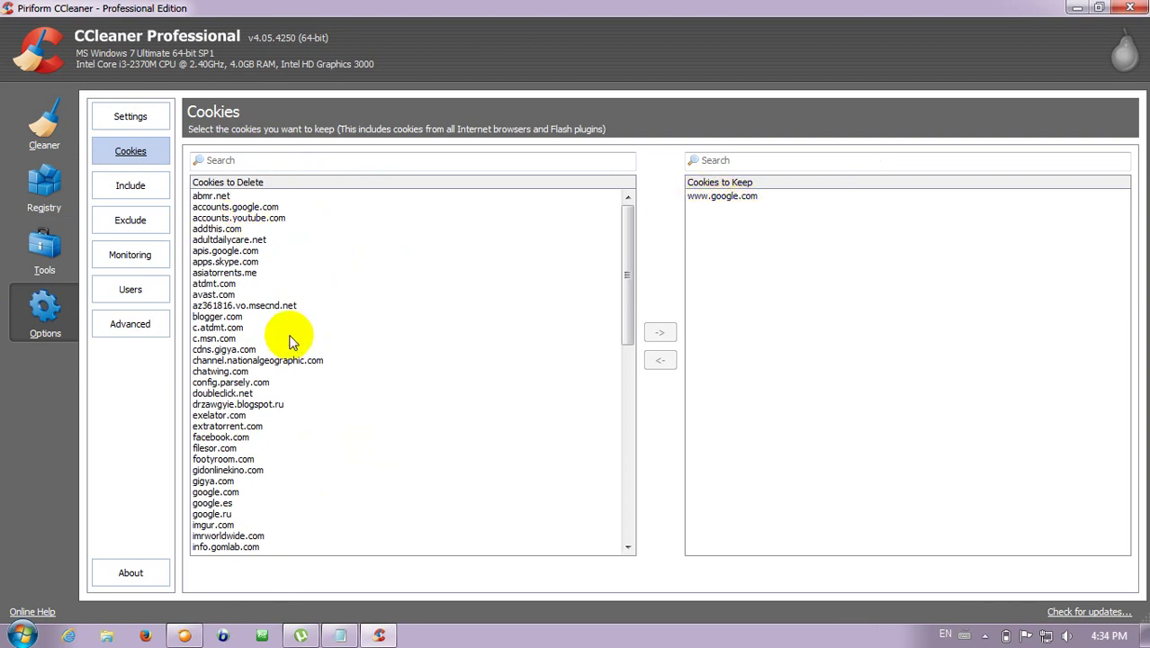
{"action": "scroll", "coordinate": [288, 341], "scroll_direction": "down", "scroll_amount": 20}
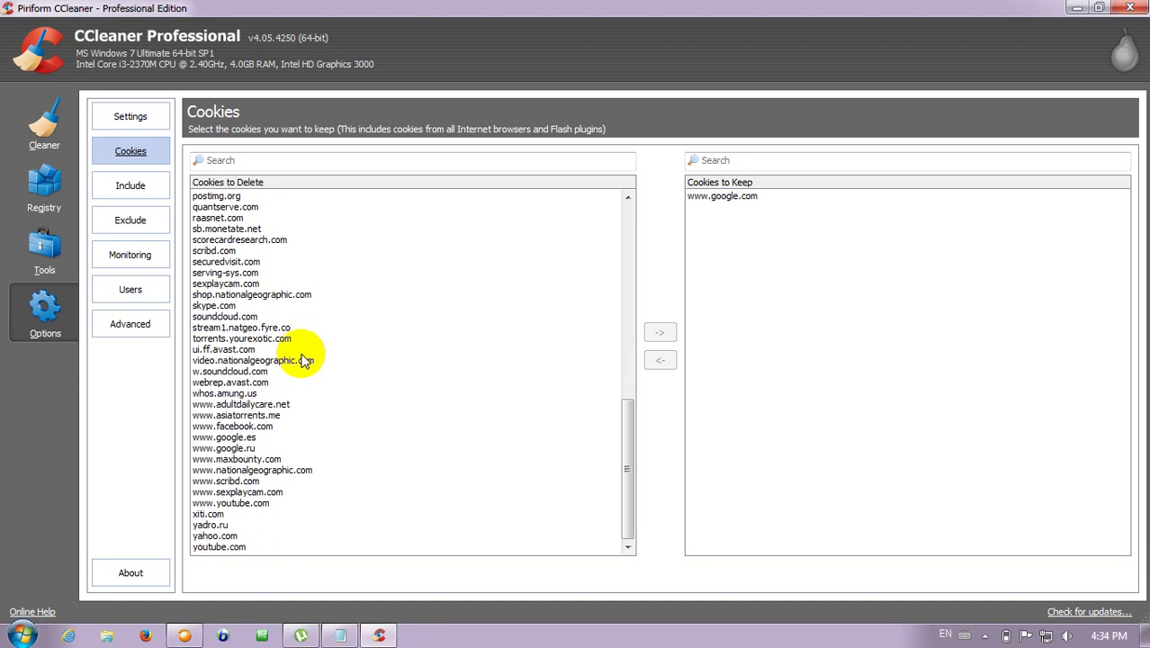
{"action": "scroll", "coordinate": [303, 360], "scroll_direction": "up", "scroll_amount": 20}
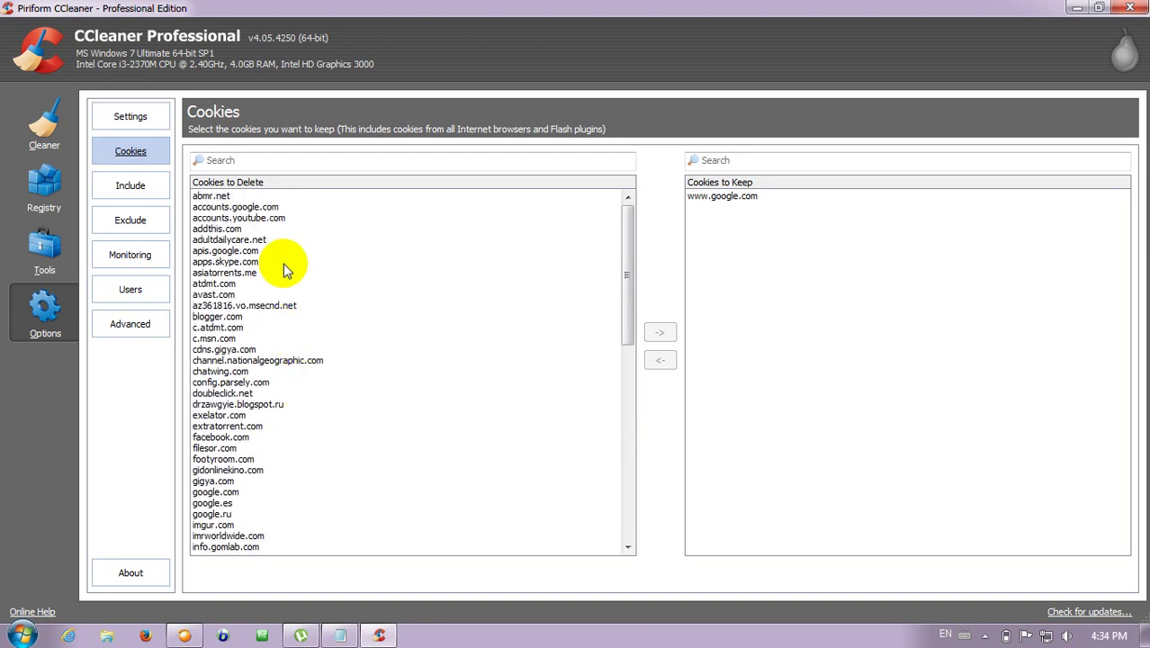
{"action": "scroll", "coordinate": [281, 396], "scroll_direction": "down", "scroll_amount": 6}
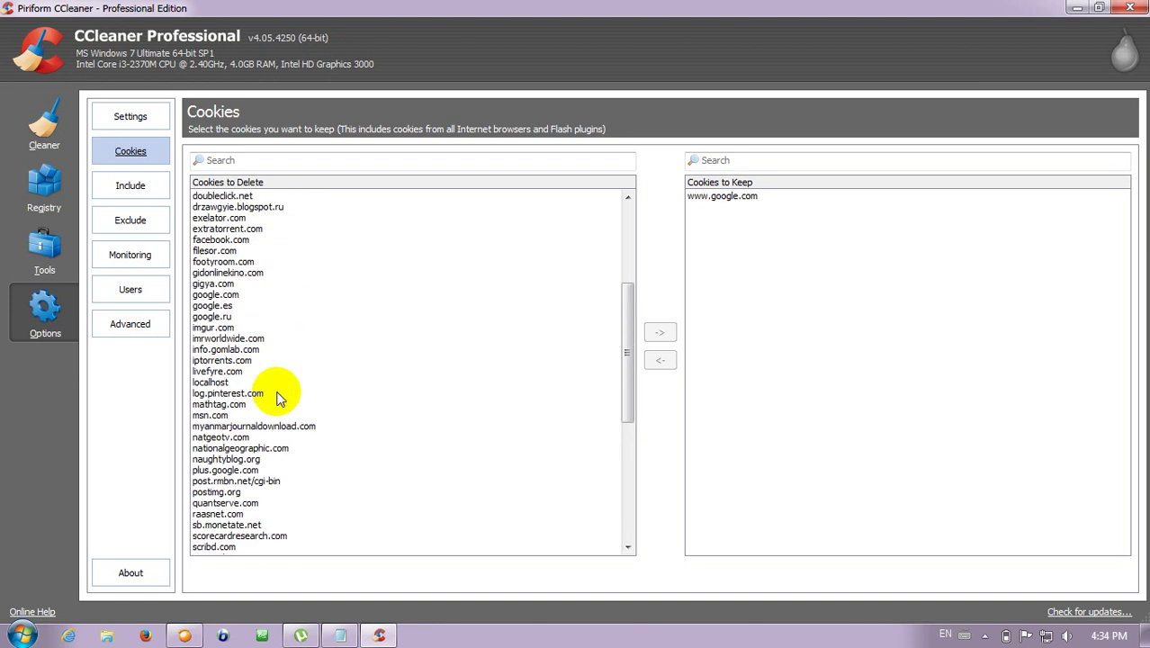
{"action": "scroll", "coordinate": [279, 399], "scroll_direction": "up", "scroll_amount": 6}
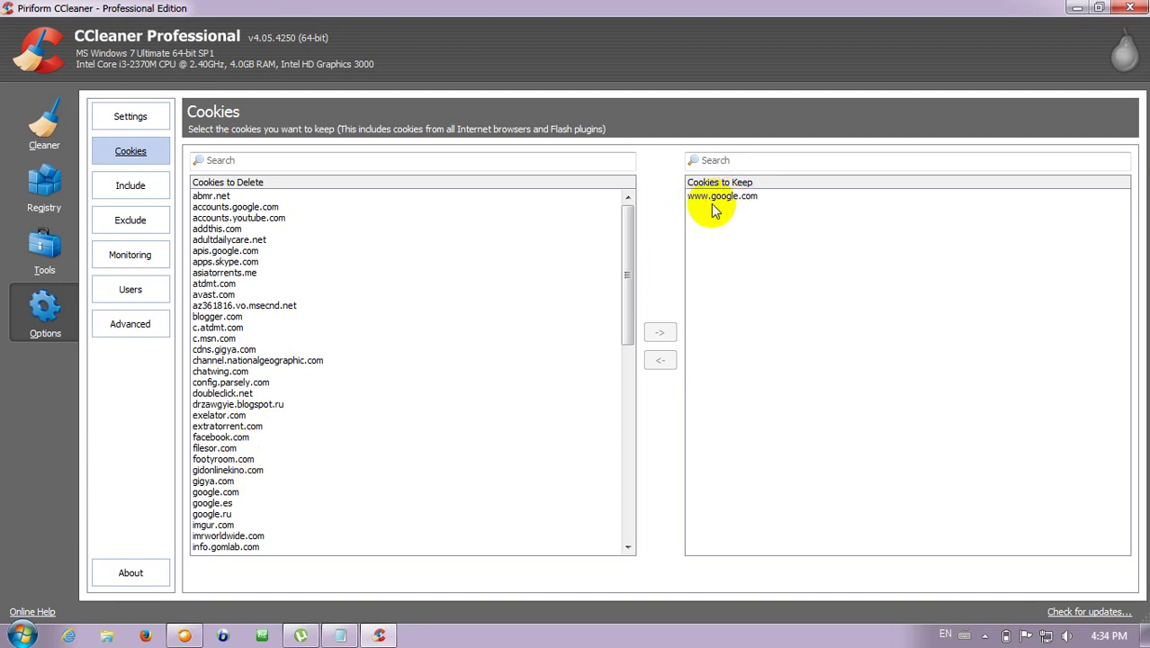
Look through the Include, Exclude, Users and Advanced options without changing any of them
{"action": "left_click", "coordinate": [126, 185]}
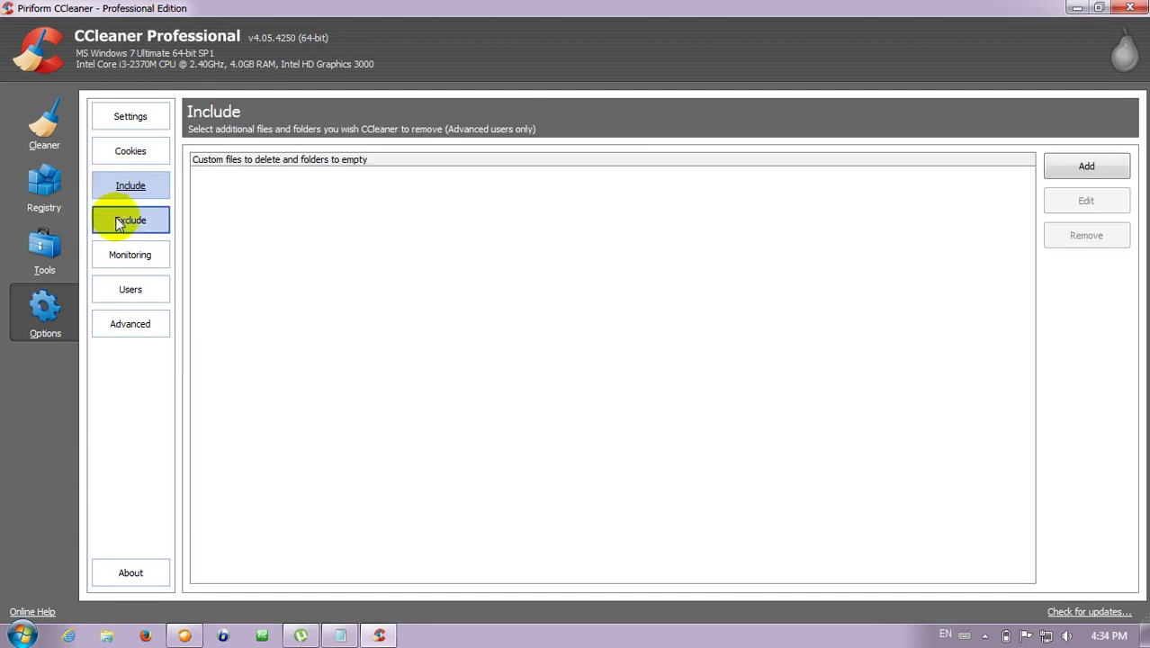
{"action": "left_click", "coordinate": [126, 218]}
{"action": "left_click", "coordinate": [126, 288]}
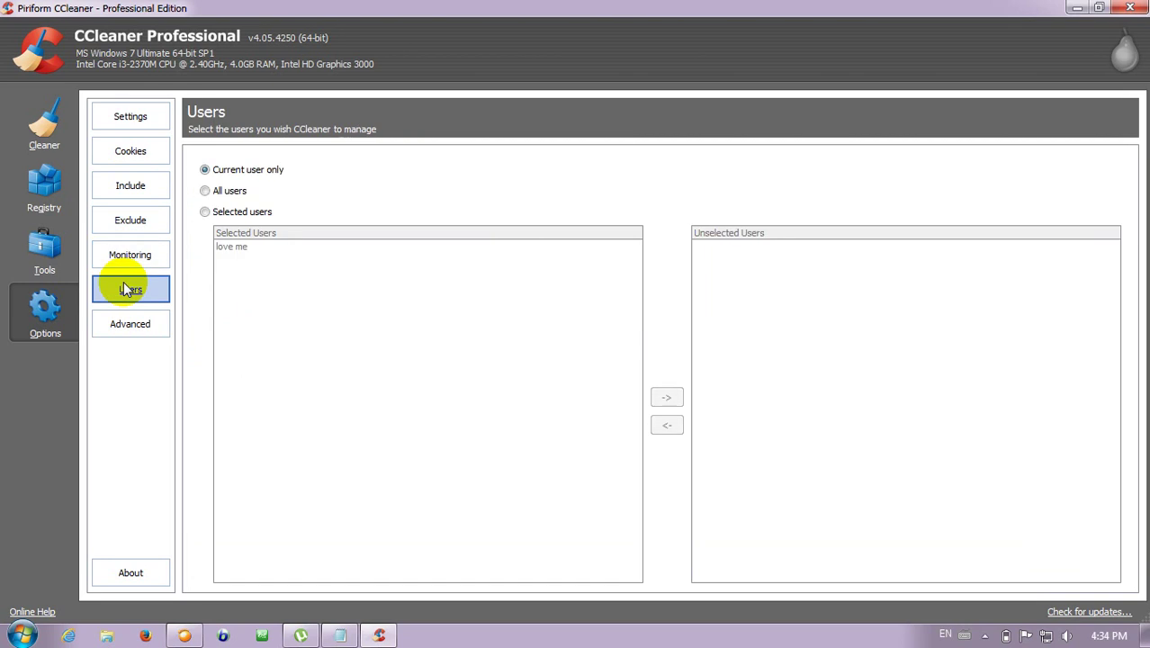
{"action": "left_click", "coordinate": [124, 321]}
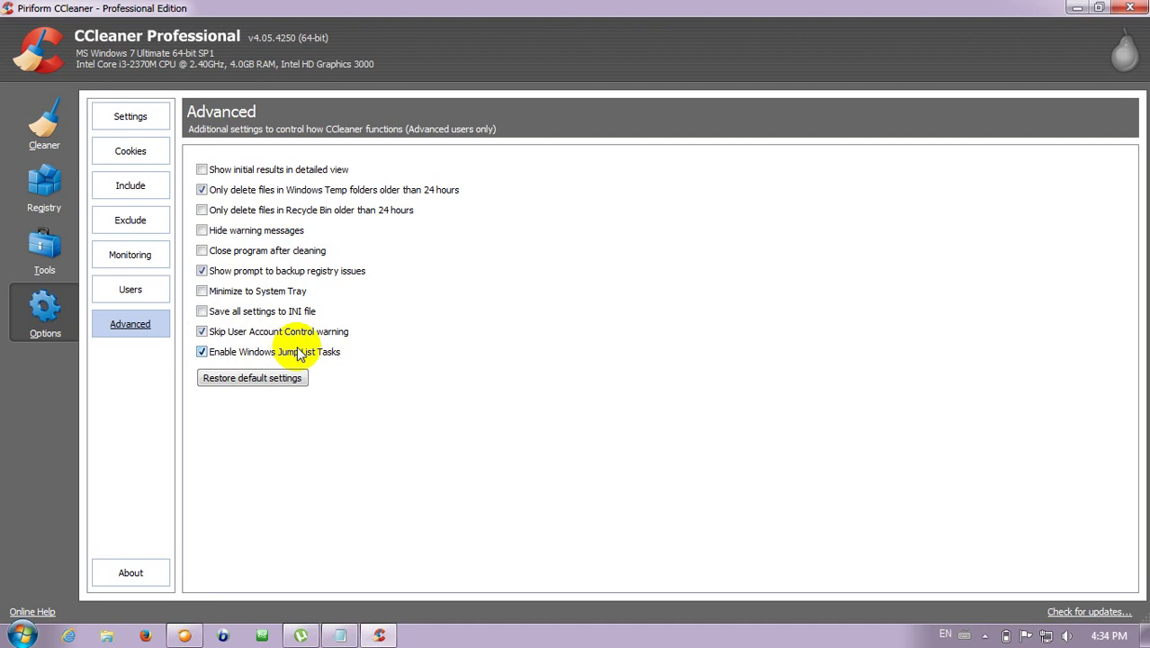
Check for updates, start and cancel the download of version 4.06.4324, and close CCleaner
{"action": "left_click", "coordinate": [1078, 612]}
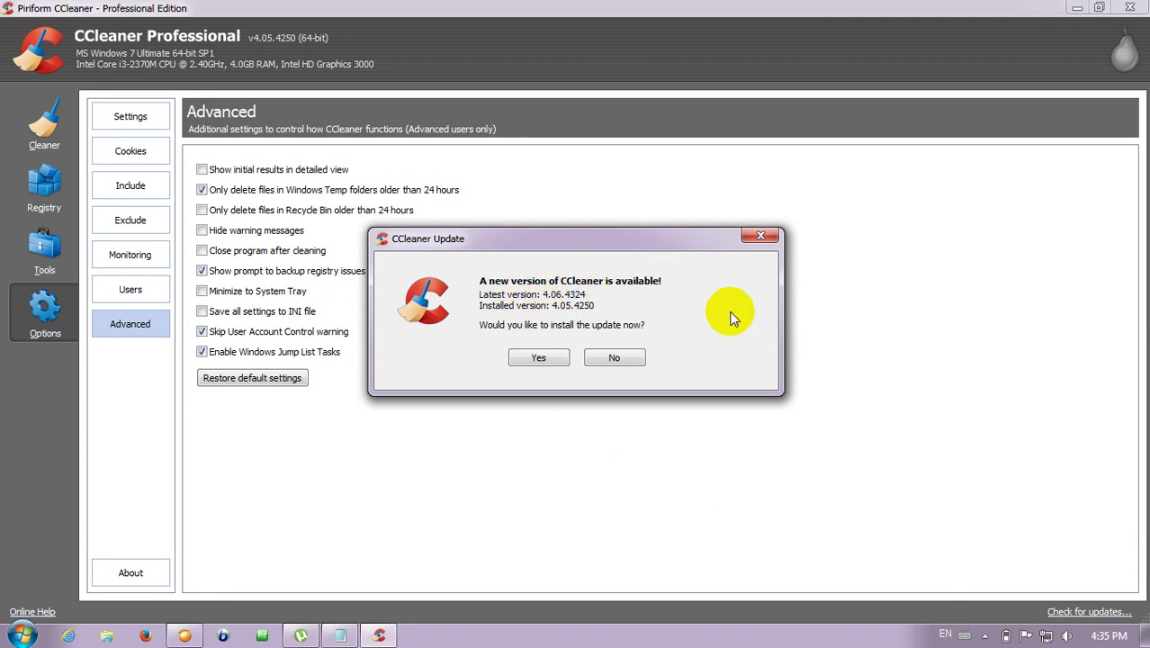
{"action": "left_click", "coordinate": [537, 357]}
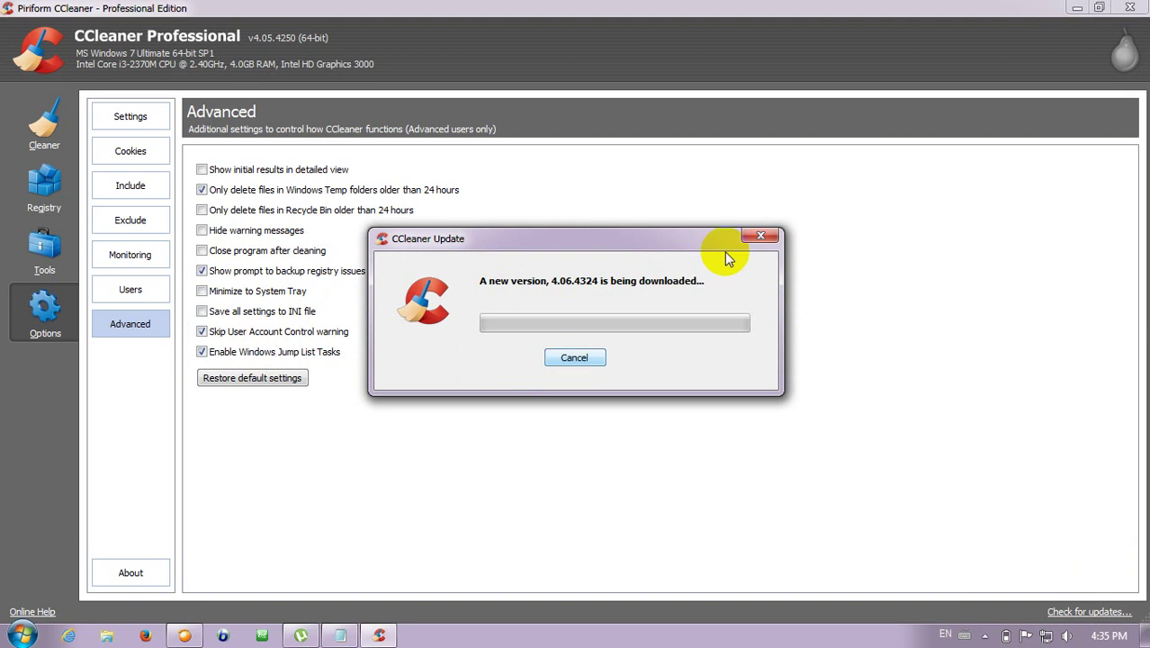
{"action": "left_click", "coordinate": [561, 357]}
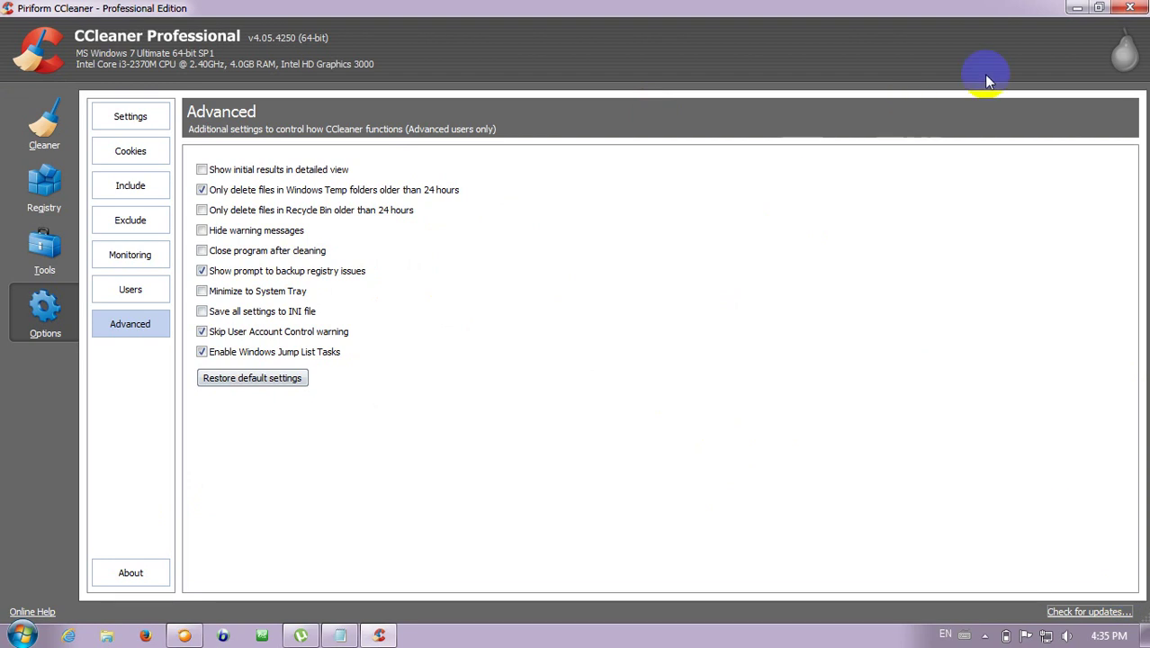
{"action": "left_click", "coordinate": [1130, 7]}
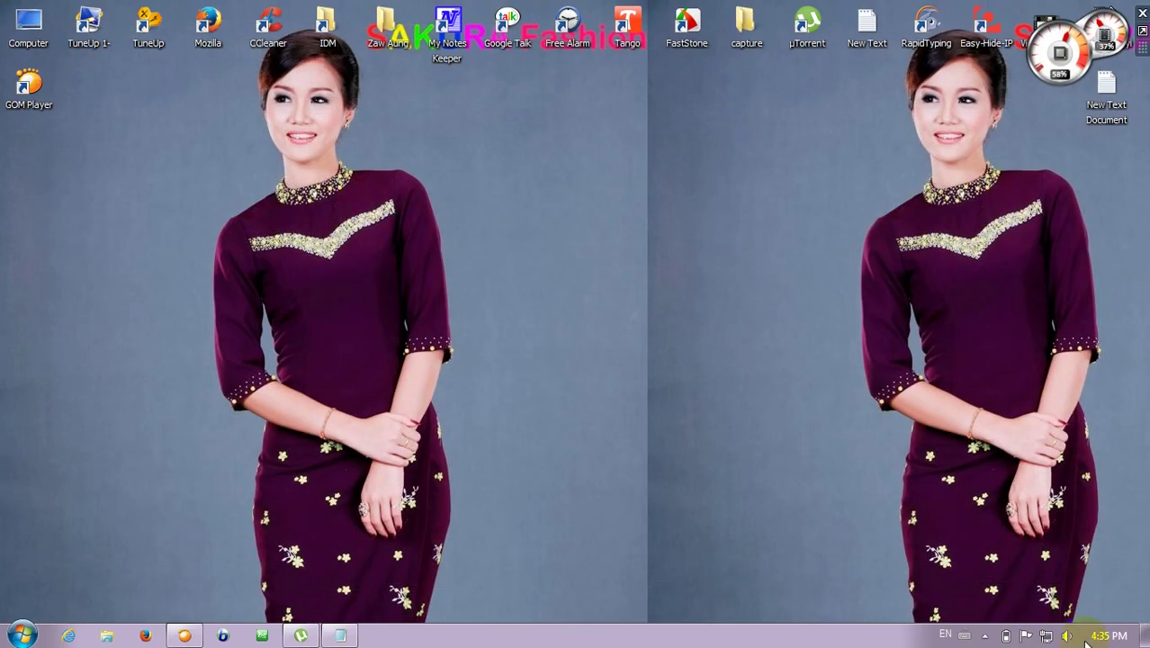